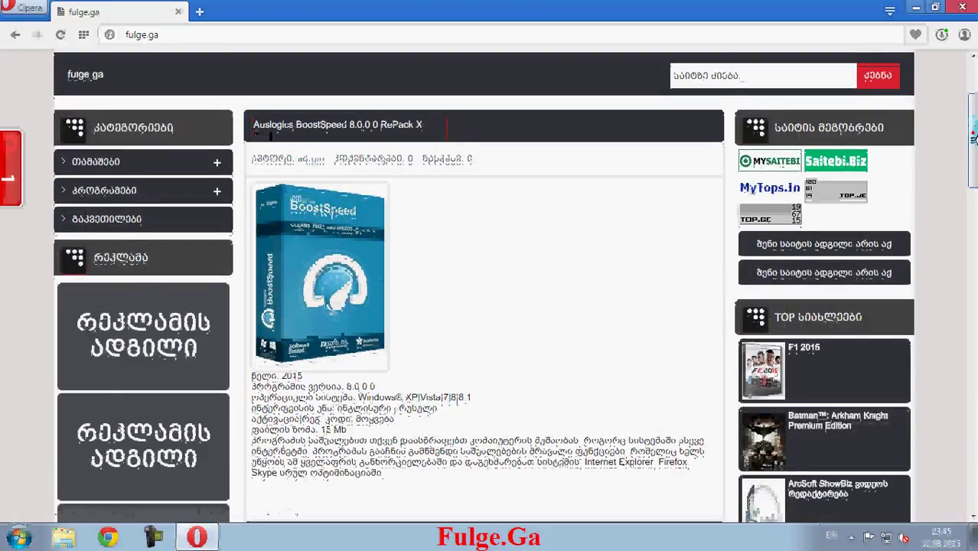
Open the full Auslogics BoostSpeed 8.0.0.0 RePack article and follow its download link
scroll(970, 126, "down", 3)
left_click(708, 369)
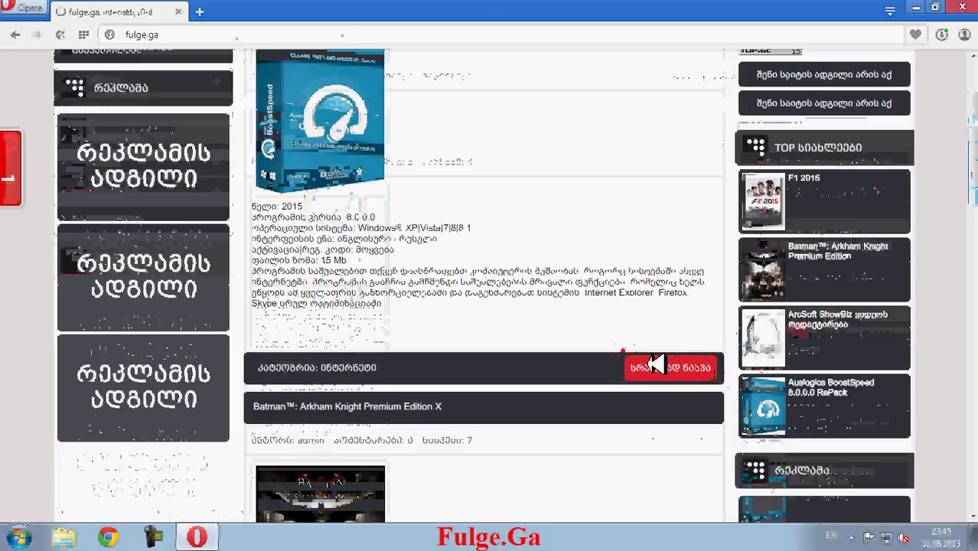
left_click(708, 378)
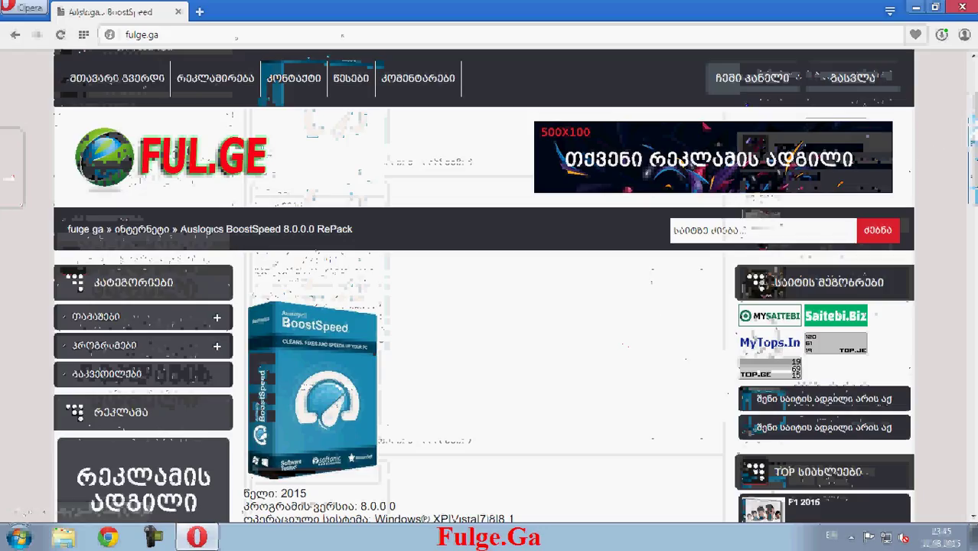
scroll(445, 205, "down", 6)
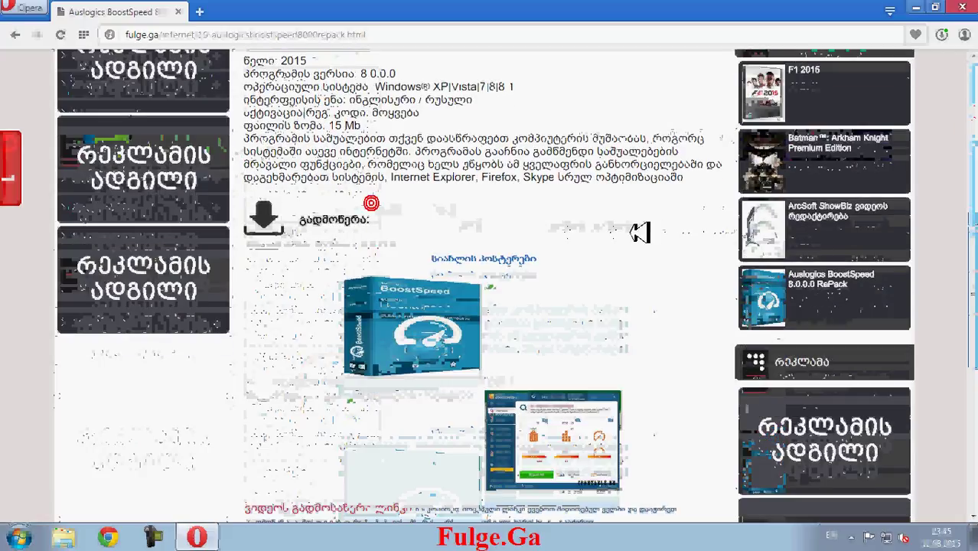
left_click(556, 215)
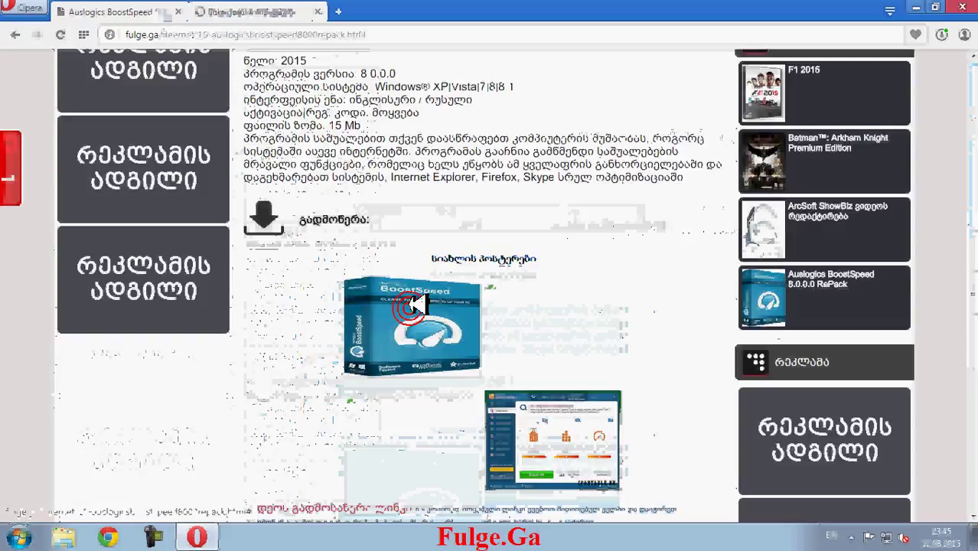
View the box art and the program screenshot enlarged in the article's image section
left_click(417, 299)
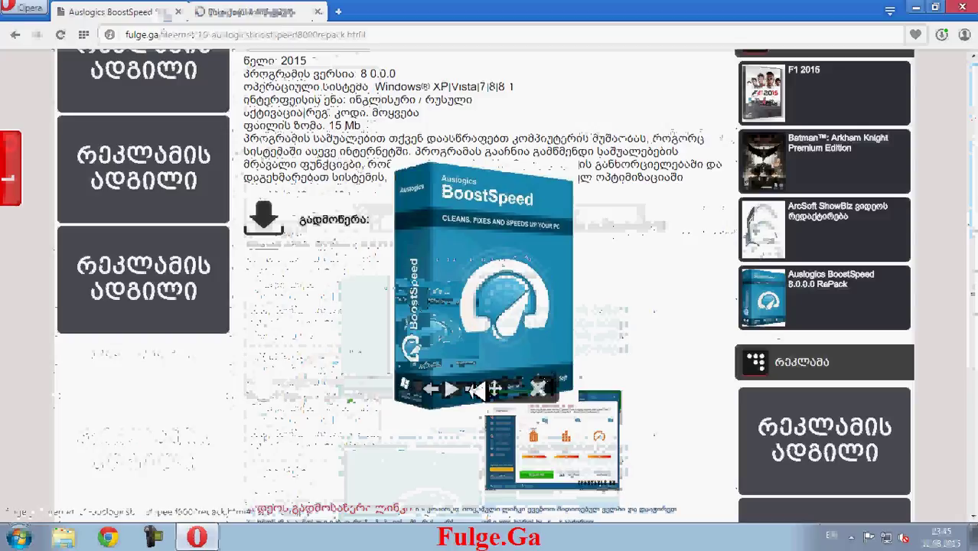
left_click(474, 389)
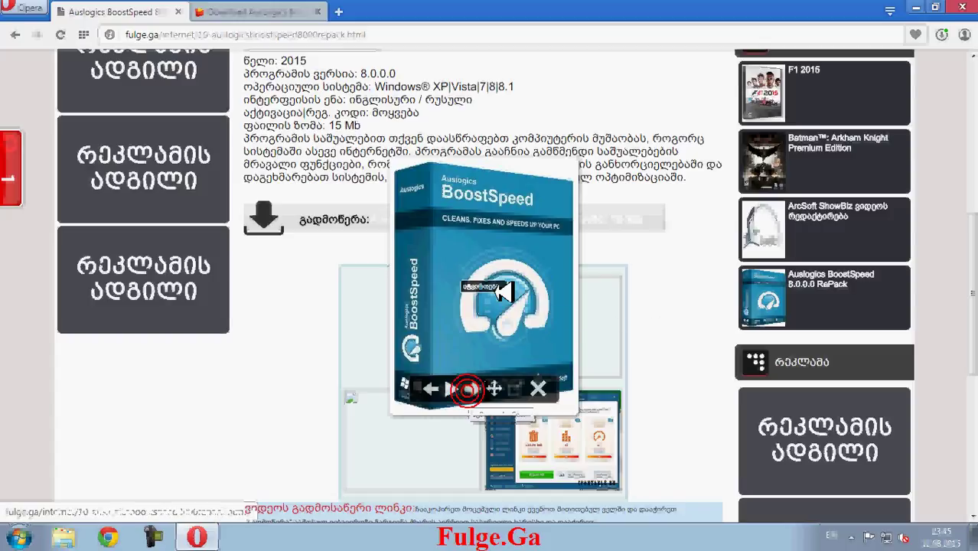
left_click(561, 451)
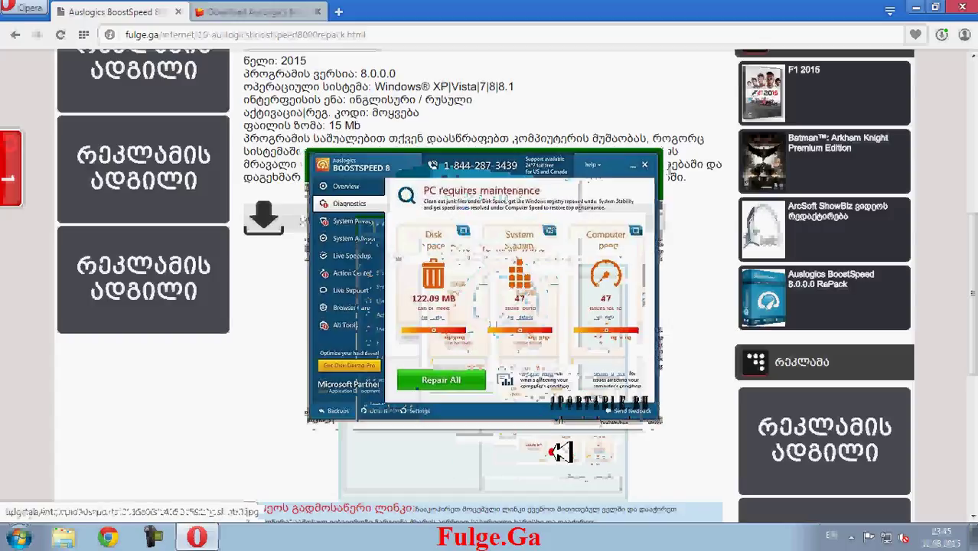
left_click(523, 281)
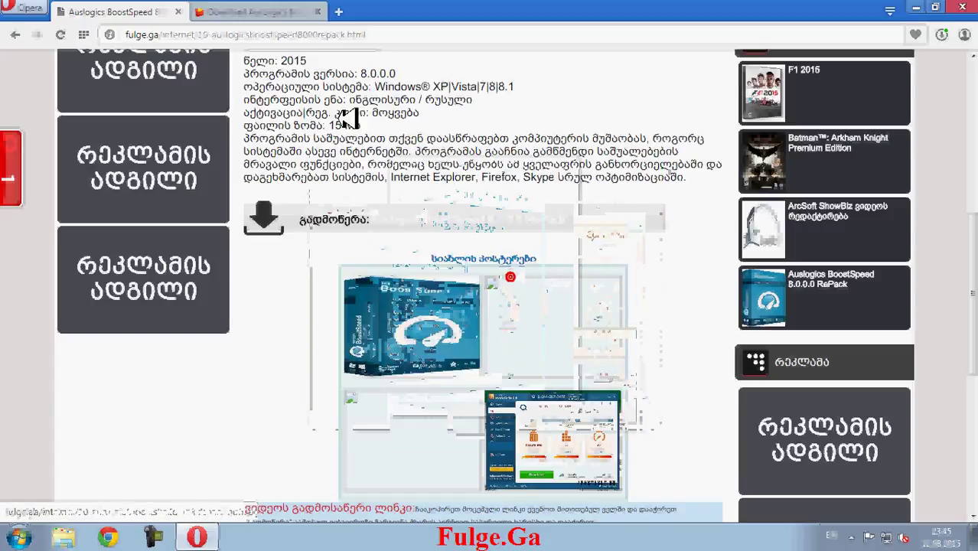
Download the AusLogics BoostSpeed archive from the Linkz.ge page and return to the fulge.ga article
left_click(280, 13)
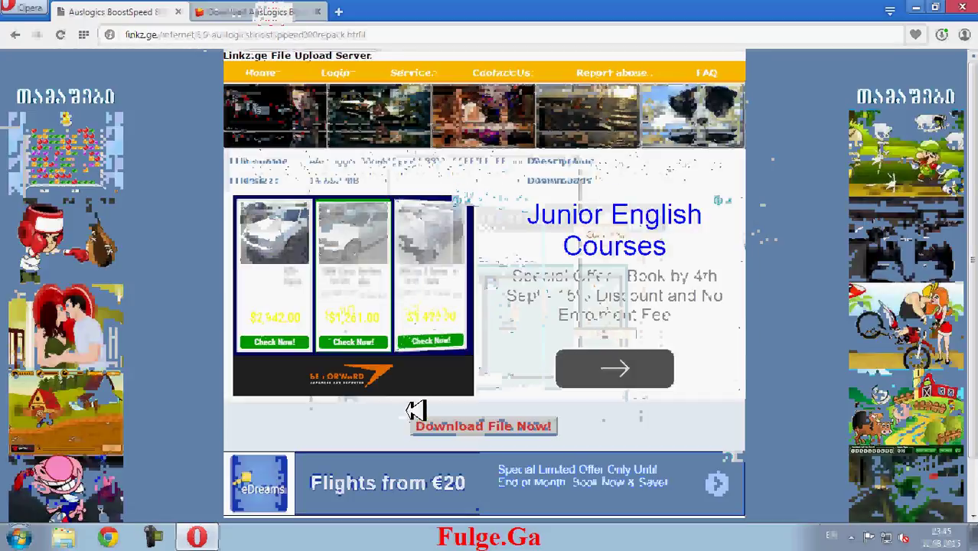
left_click(419, 426)
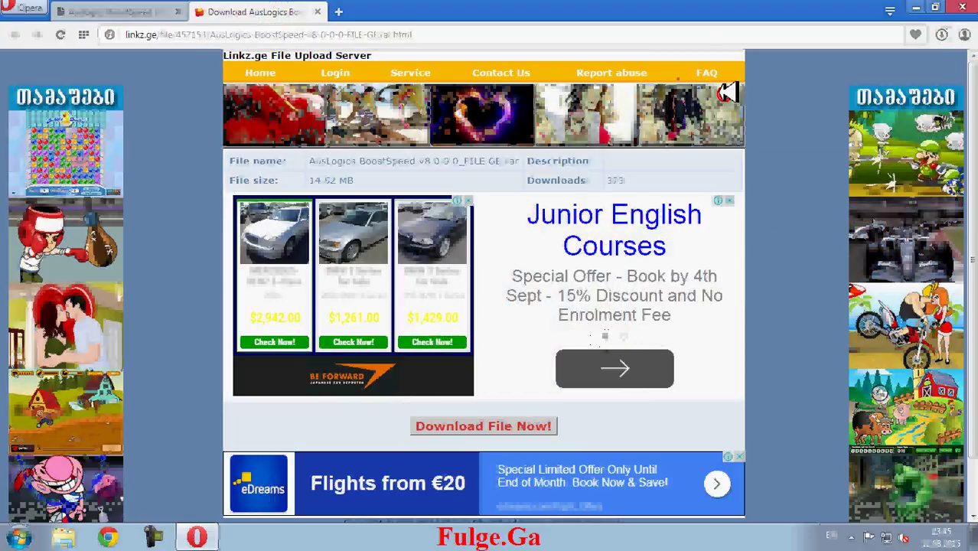
left_click(107, 12)
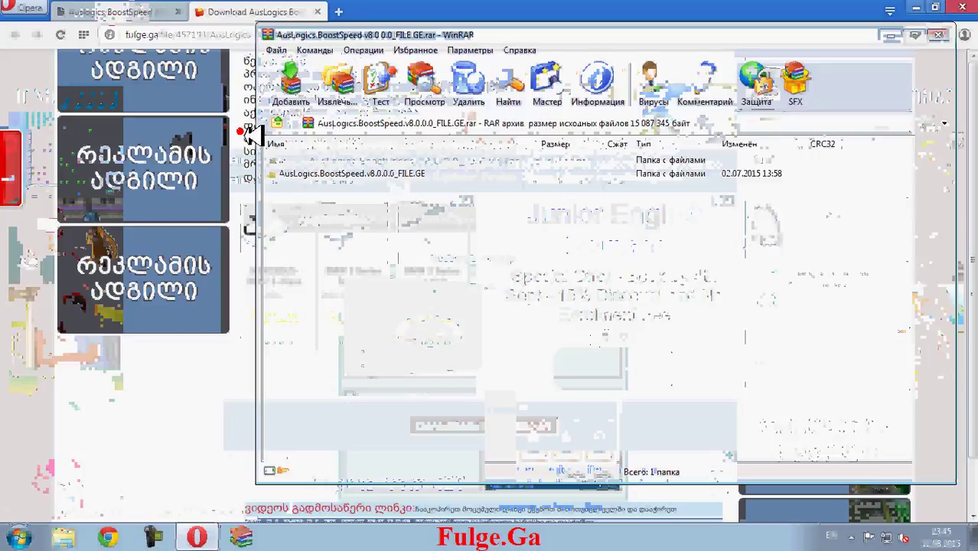
Open the AusLogics.BoostSpeed.v8.0.0.0_FILE.GE folder in the archive and run AusLogics.BoostSpeed.v8.0.0.0.exe
double_click(334, 173)
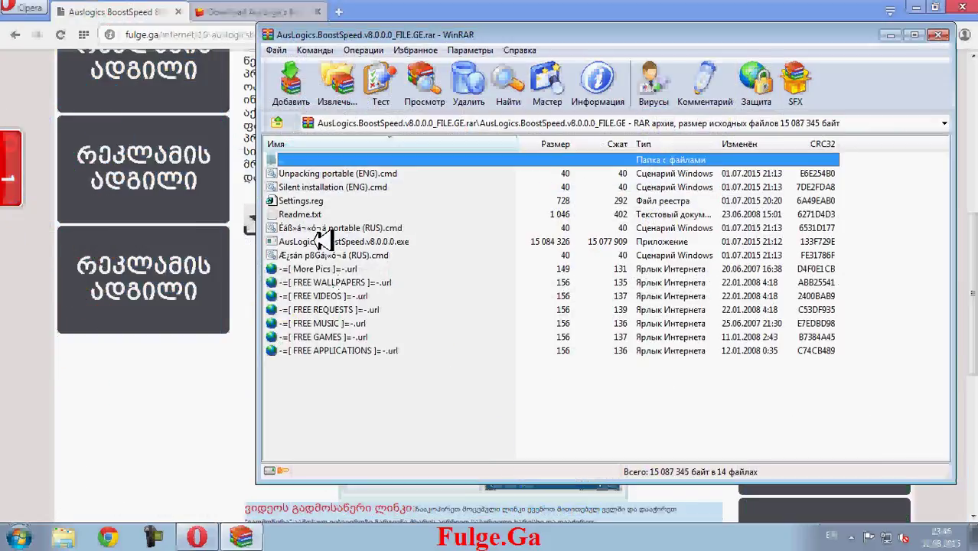
double_click(318, 242)
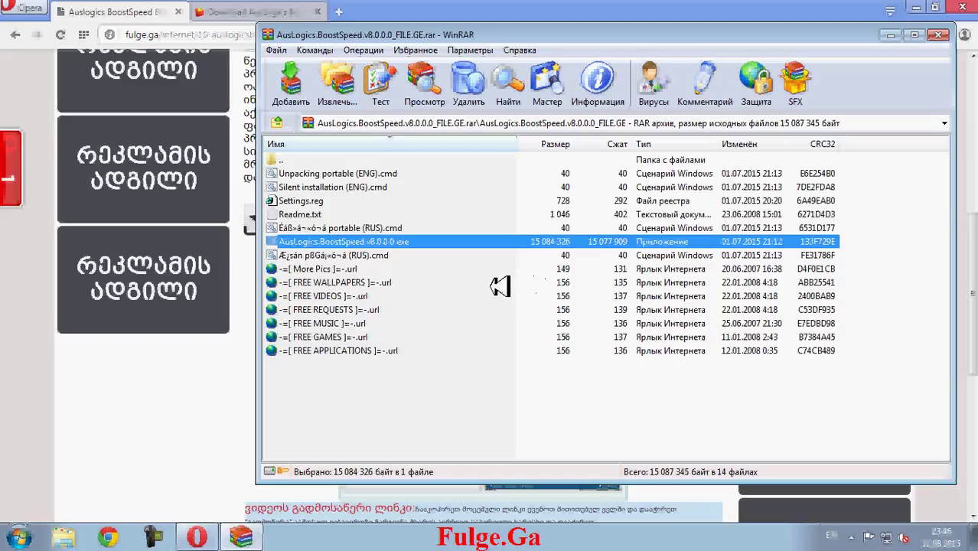
Highlight the paragraph describing the program in the fulge.ga article
left_click(239, 356)
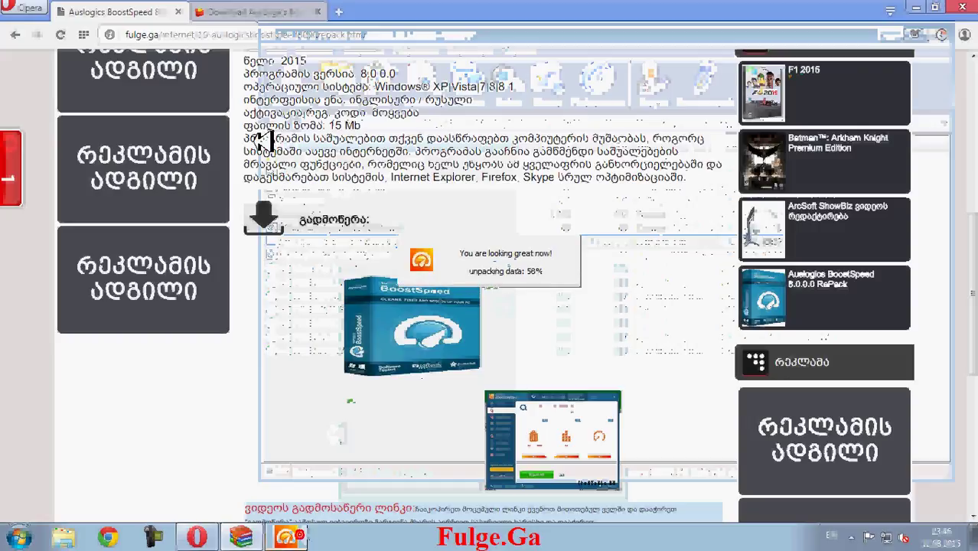
left_click_drag(256, 134, 689, 179)
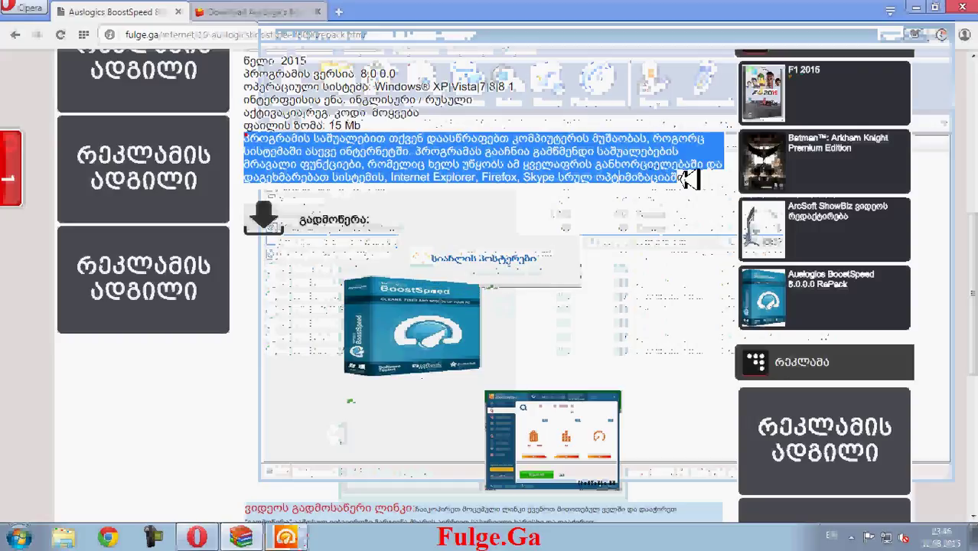
Try to delete the seven internet shortcut files from the WinRAR archive
left_click(287, 538)
left_click(256, 538)
left_click_drag(352, 372, 345, 271)
key("Delete")
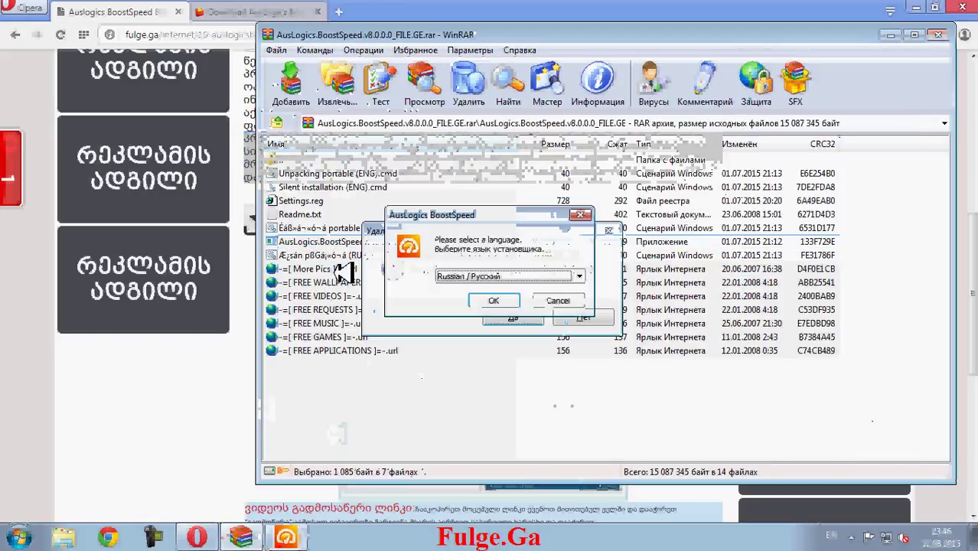
Start the BoostSpeed installer in Russian and decline the hi.ru search settings and home page
left_click(512, 276)
left_click(512, 277)
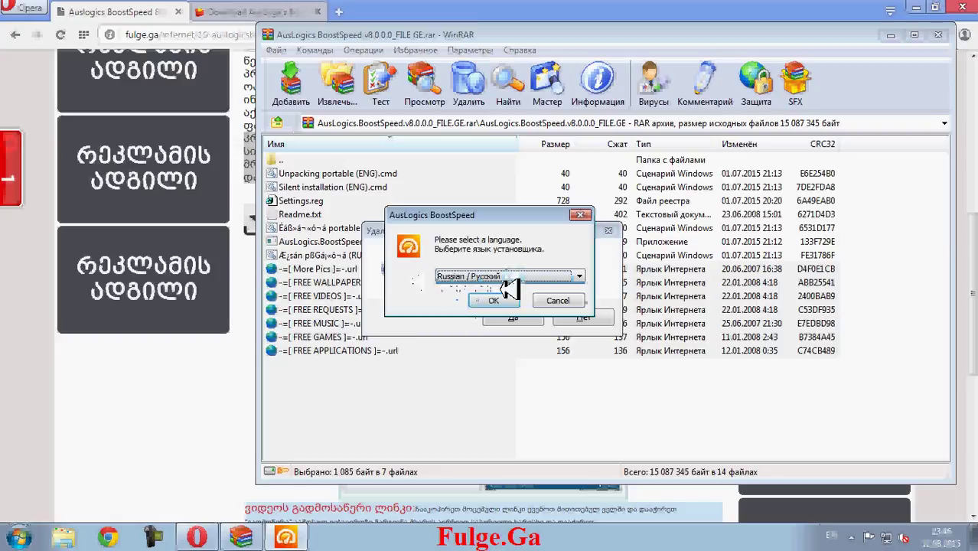
left_click(505, 303)
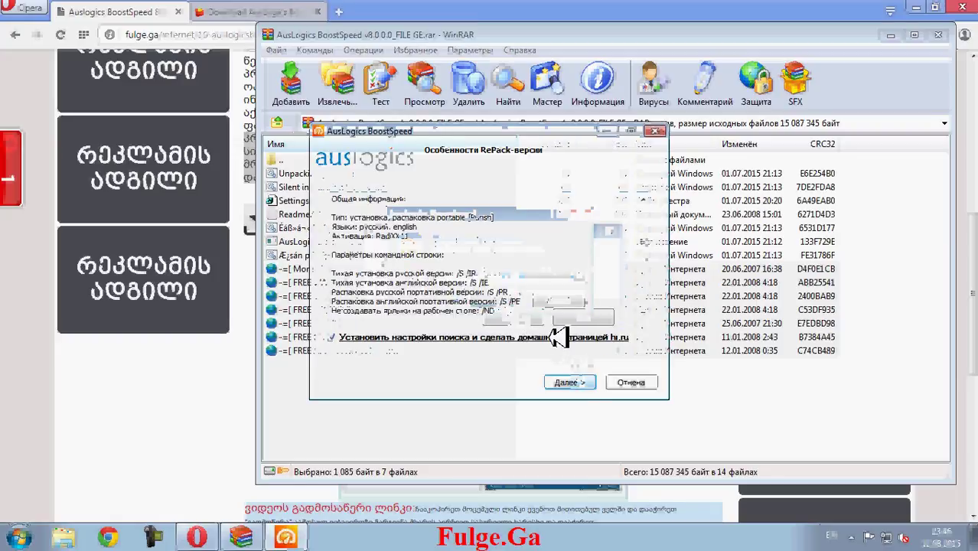
left_click(332, 337)
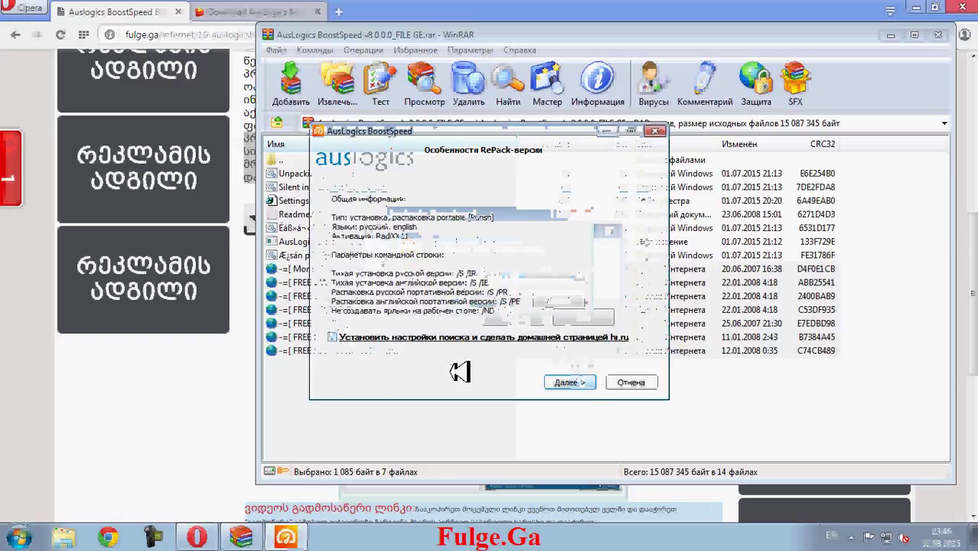
left_click(569, 382)
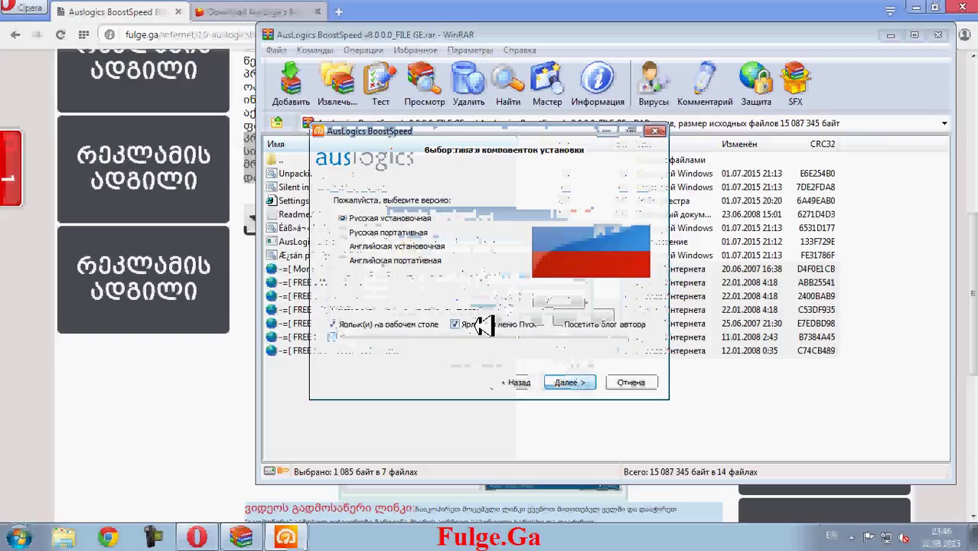
Accept the version and component choices and install BoostSpeed into C:\Program Files\AusLogics BoostSpeed
left_click(403, 231)
left_click(571, 382)
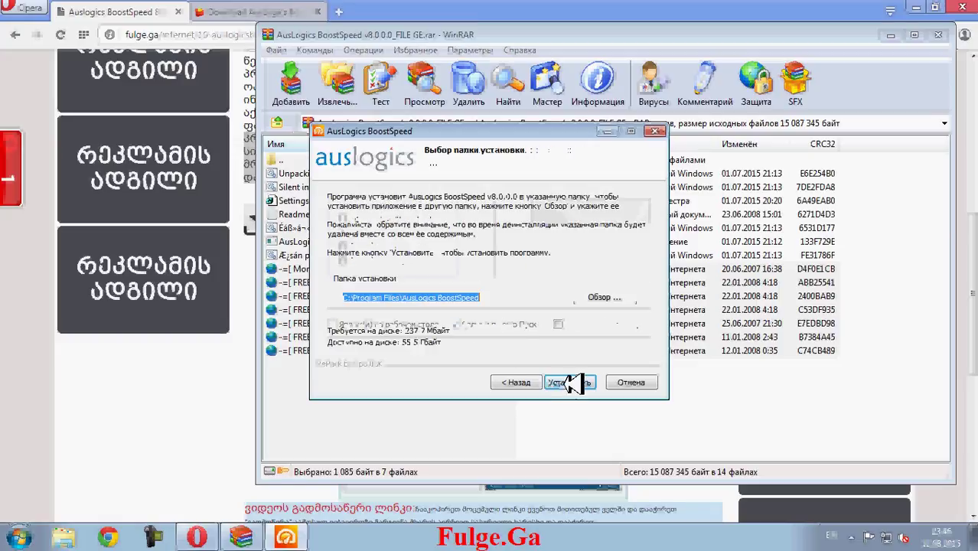
left_click(571, 380)
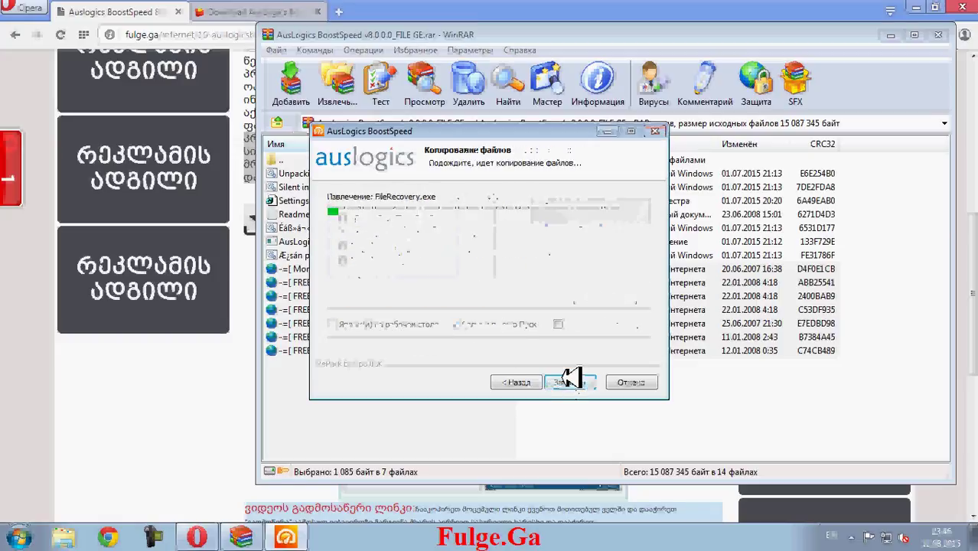
Try to confirm the pending deletion of the seven internet shortcuts in the archive
key("Delete")
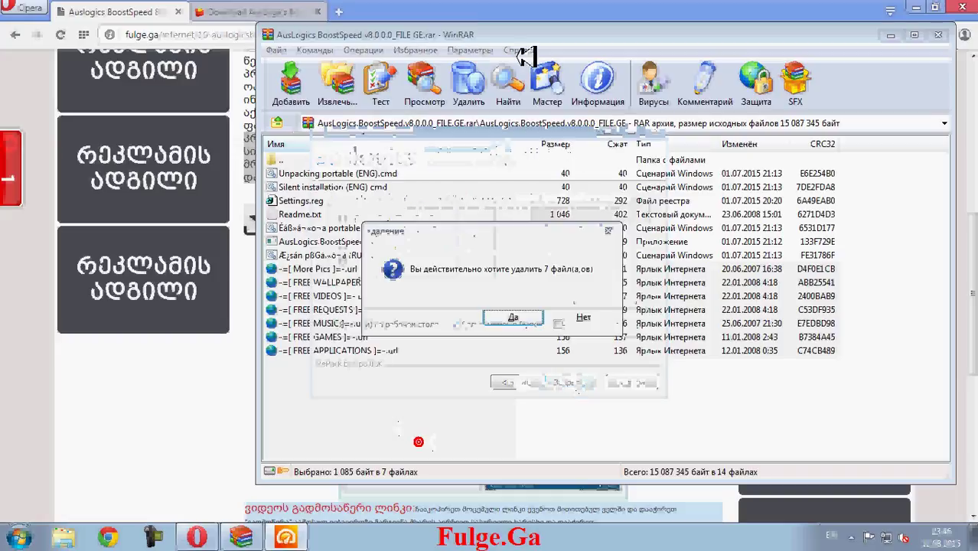
left_click(512, 315)
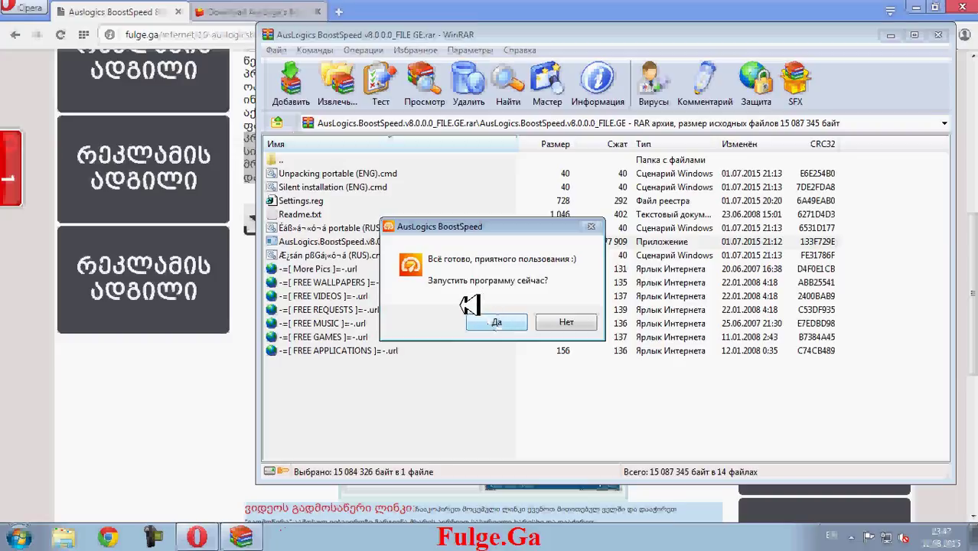
Launch BoostSpeed from the finished installer, then close the archive and minimize the browser to reveal the desktop
left_click(501, 322)
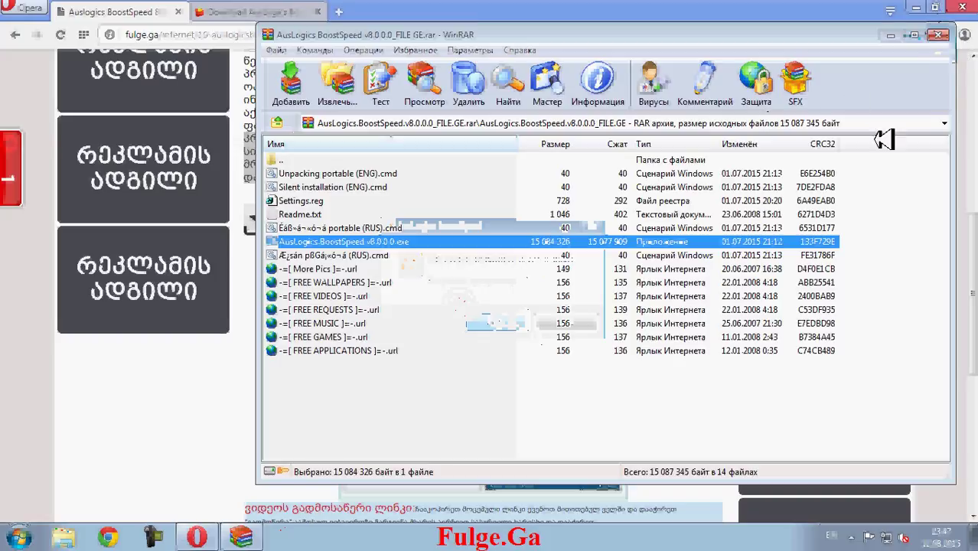
left_click(941, 35)
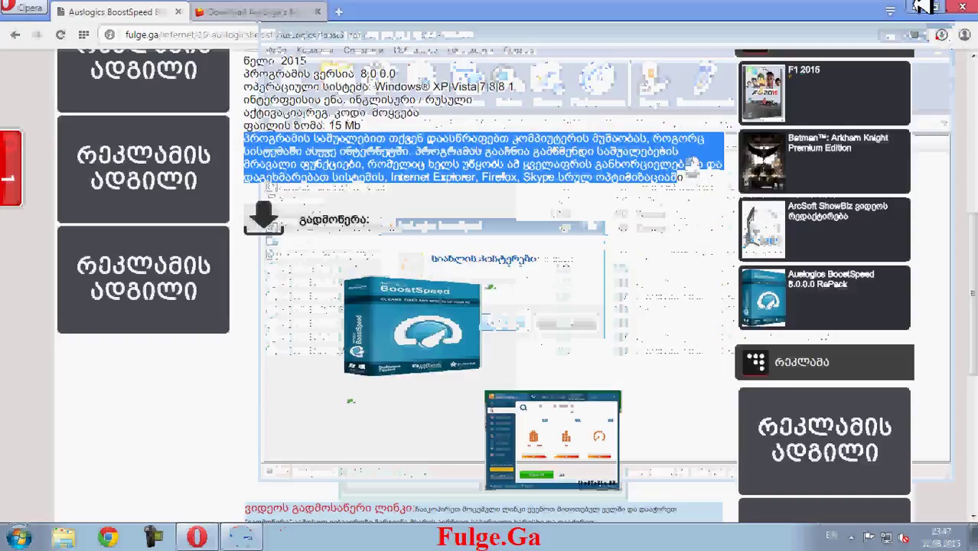
left_click(921, 6)
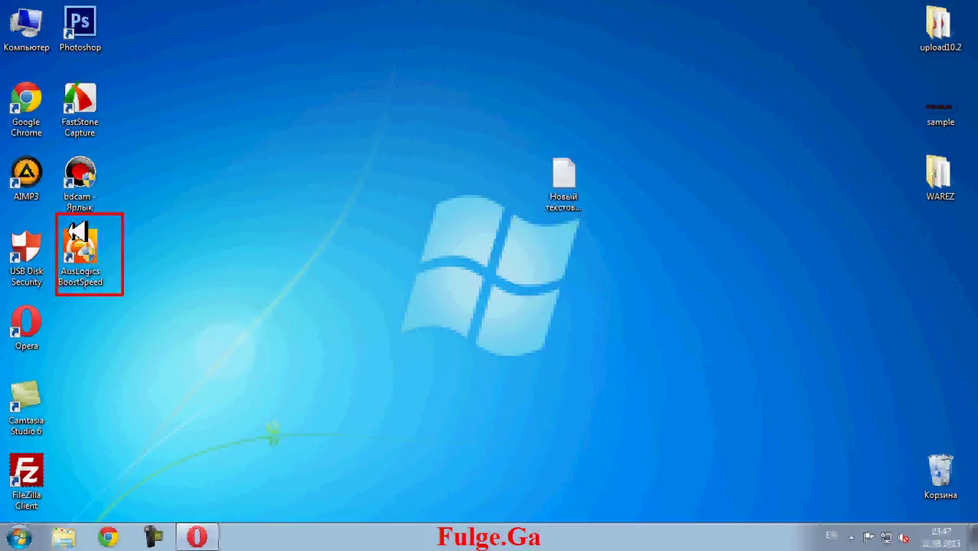
right_click(299, 289)
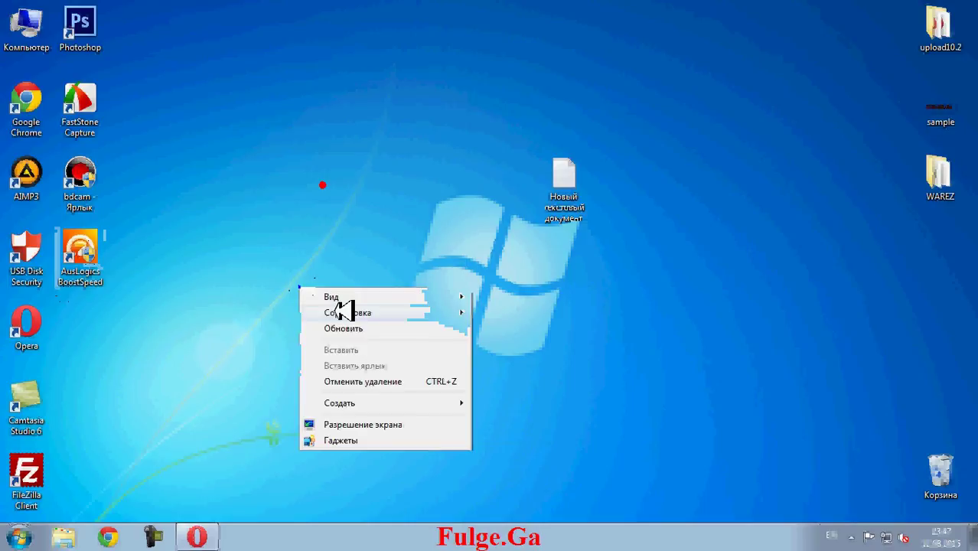
left_click(343, 328)
right_click(457, 317)
left_click(527, 365)
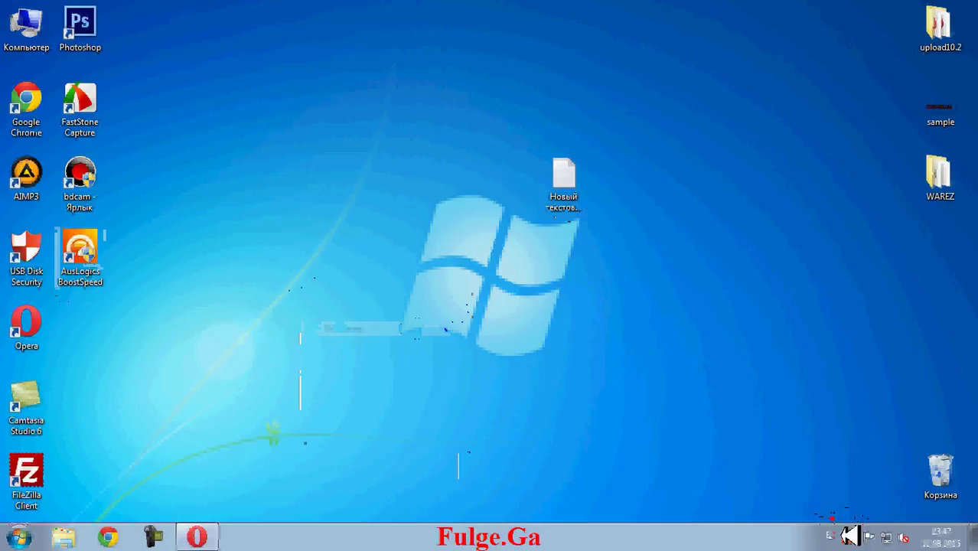
left_click(852, 535)
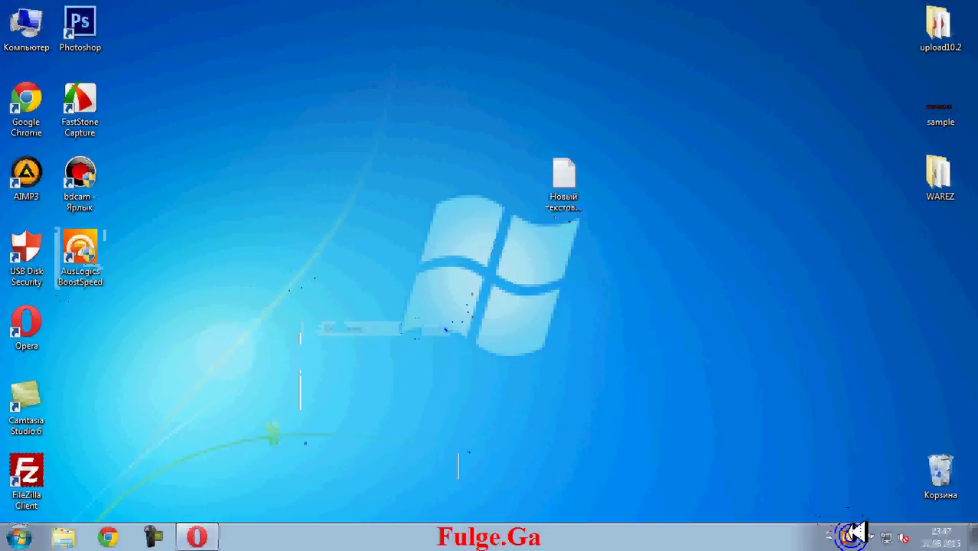
right_click(520, 334)
right_click(593, 370)
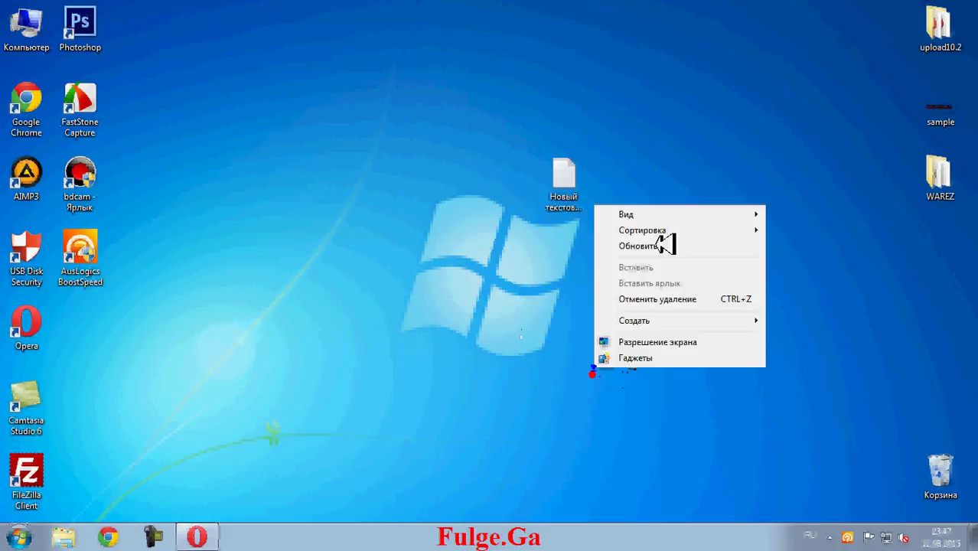
left_click(661, 244)
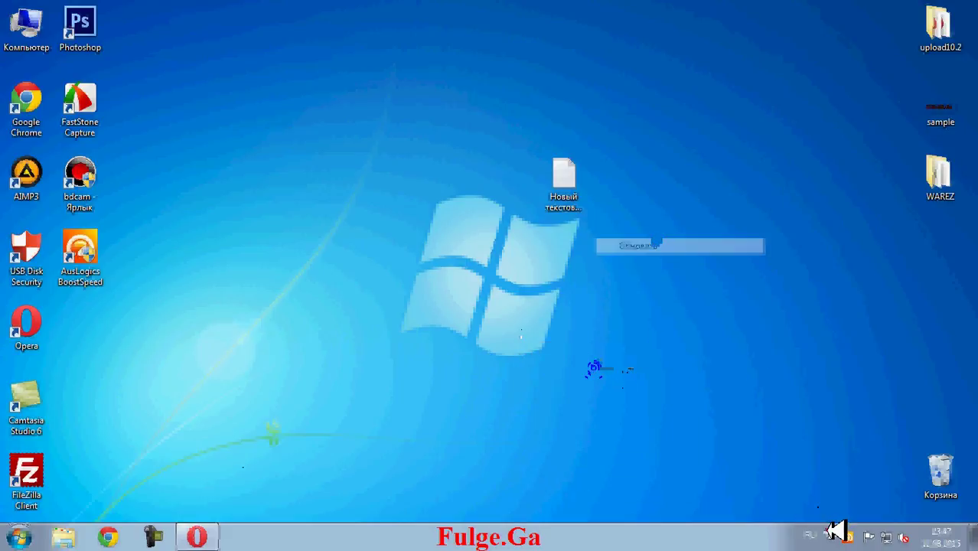
Restore the screen recorder's window from the hidden notification icons
left_click(831, 536)
right_click(850, 452)
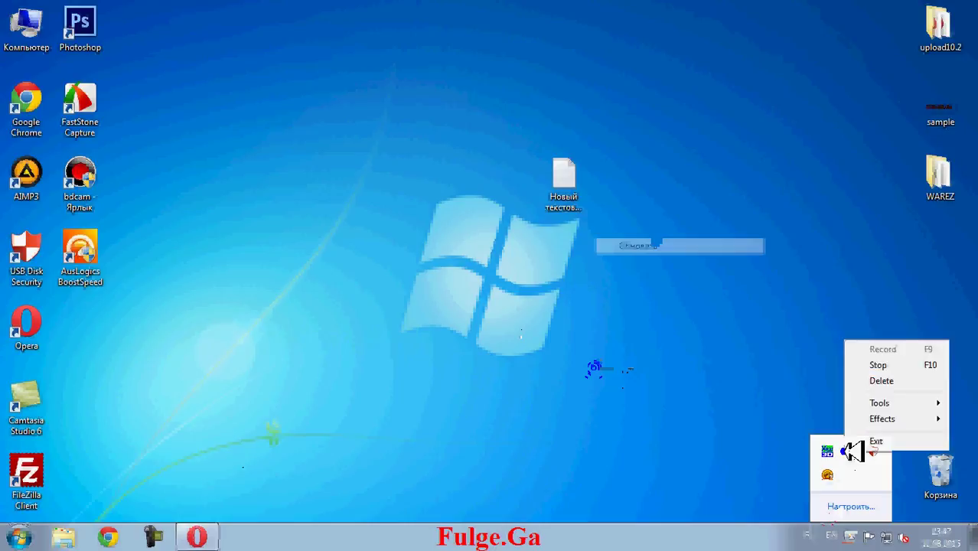
left_click(666, 471)
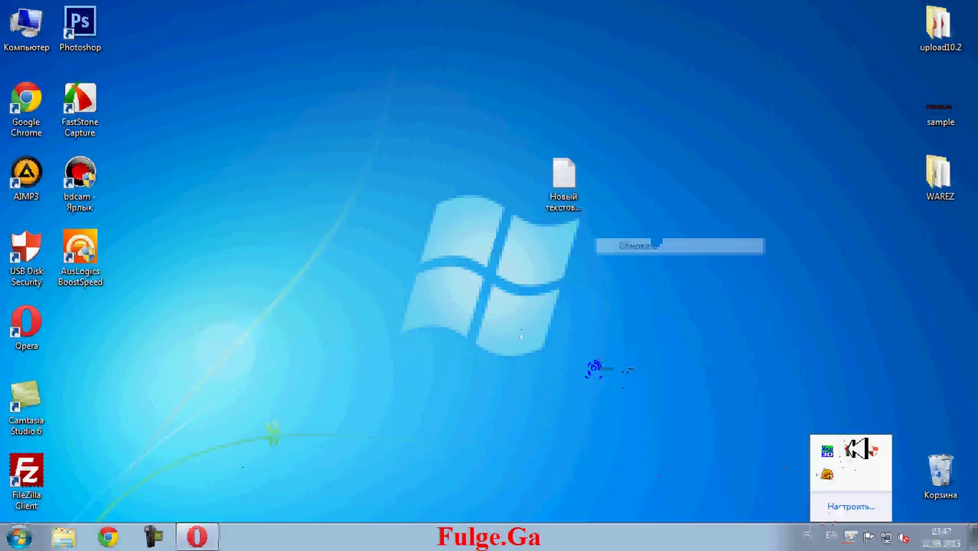
left_click(855, 448)
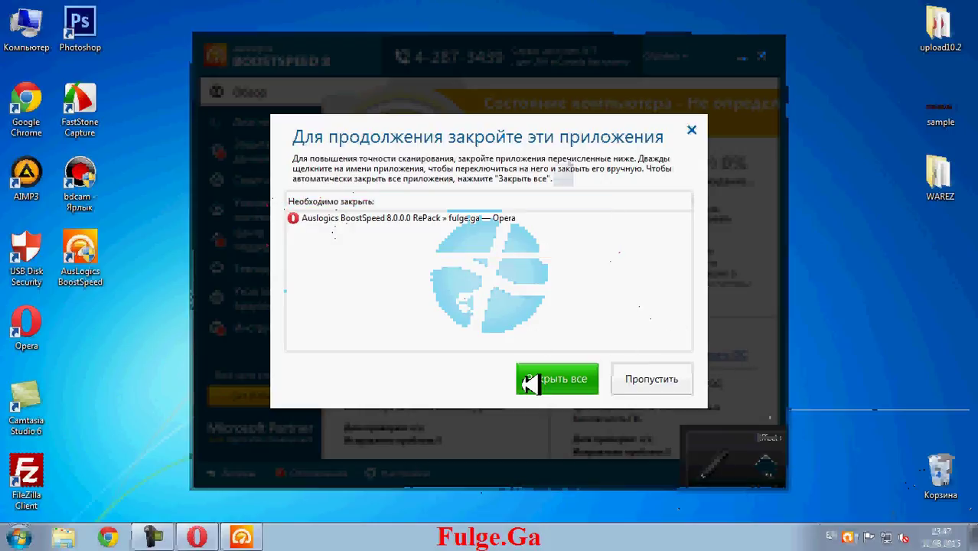
Close all the applications listed as blocking the scan and open Диагностика to follow the computer check
left_click(579, 375)
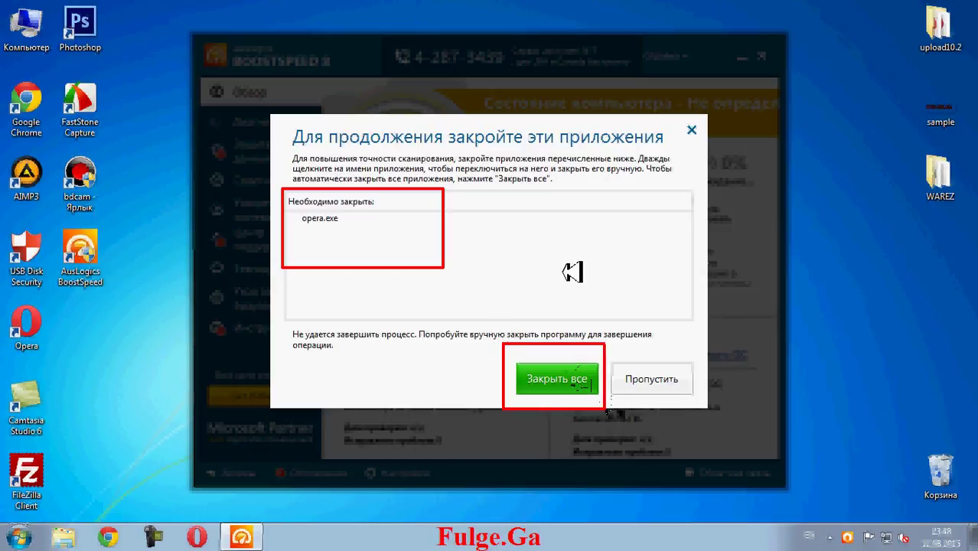
left_click(556, 378)
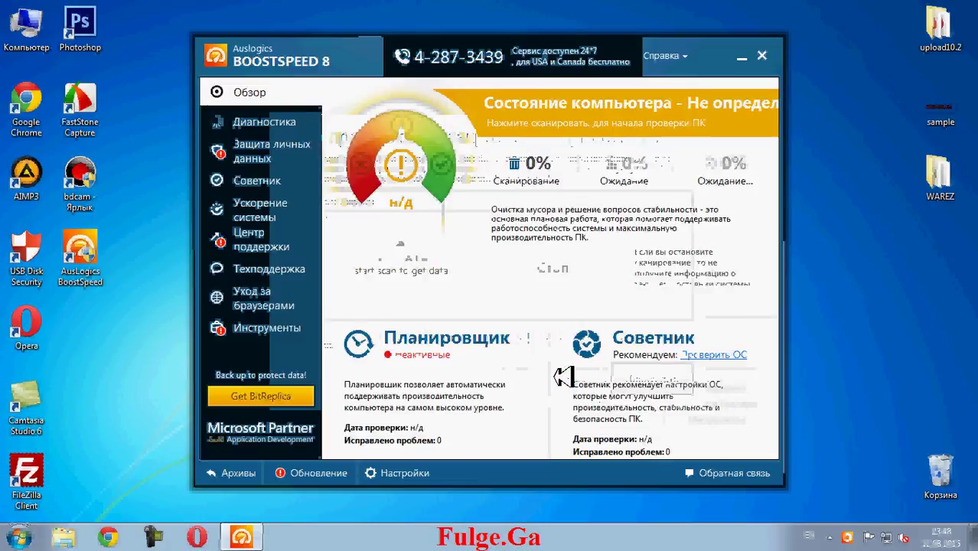
right_click(667, 242)
left_click(895, 260)
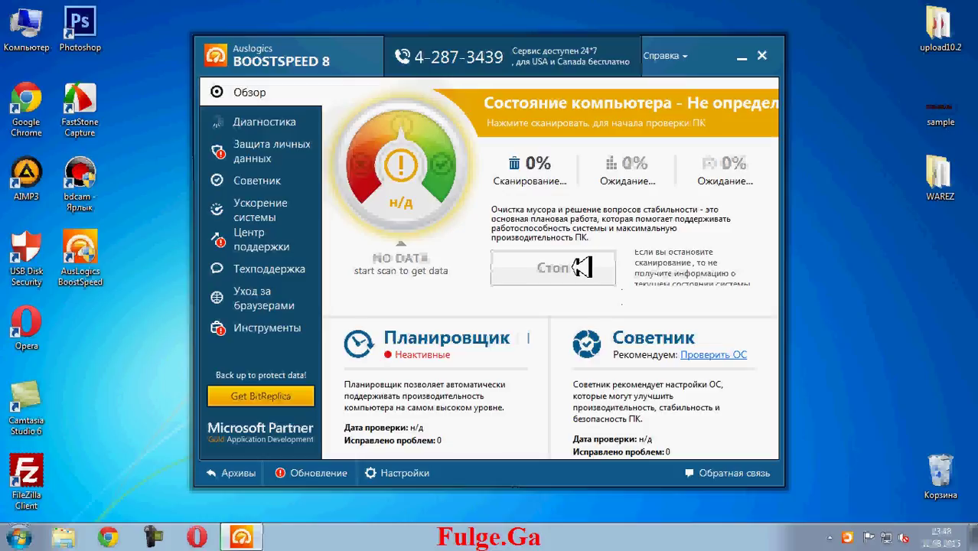
left_click(284, 126)
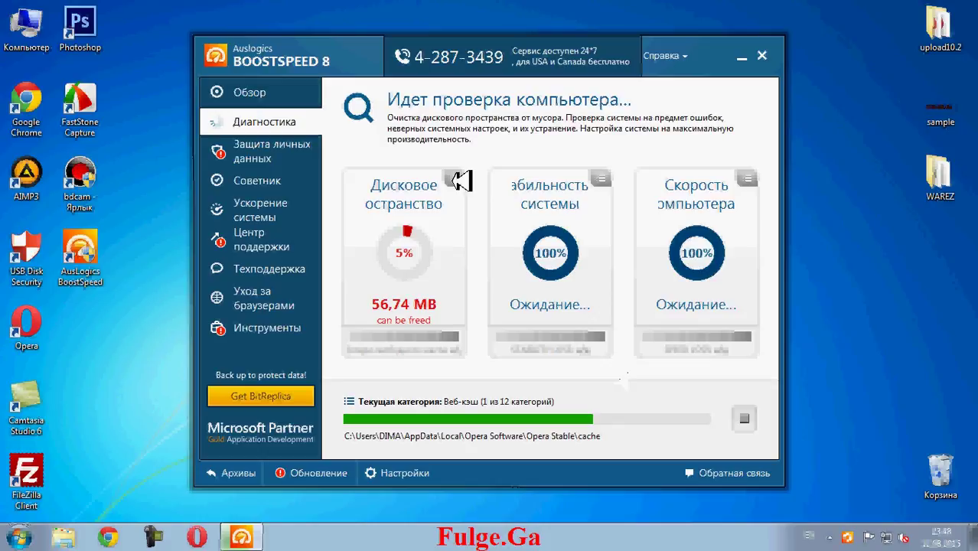
Look through Ускорение системы and the Уход за браузерами settings for Google Chrome and Internet Explorer, including the add-on list and its batch operations
left_click(279, 208)
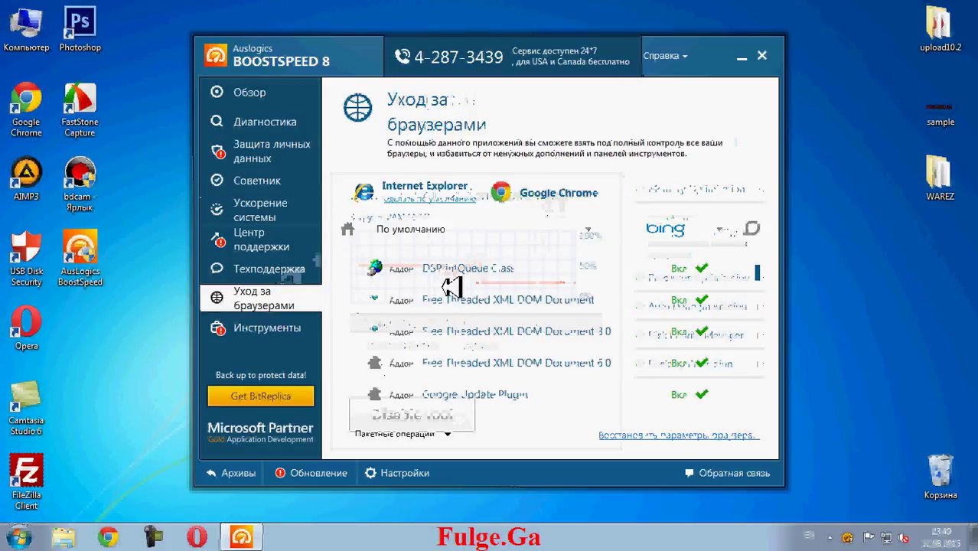
left_click(543, 194)
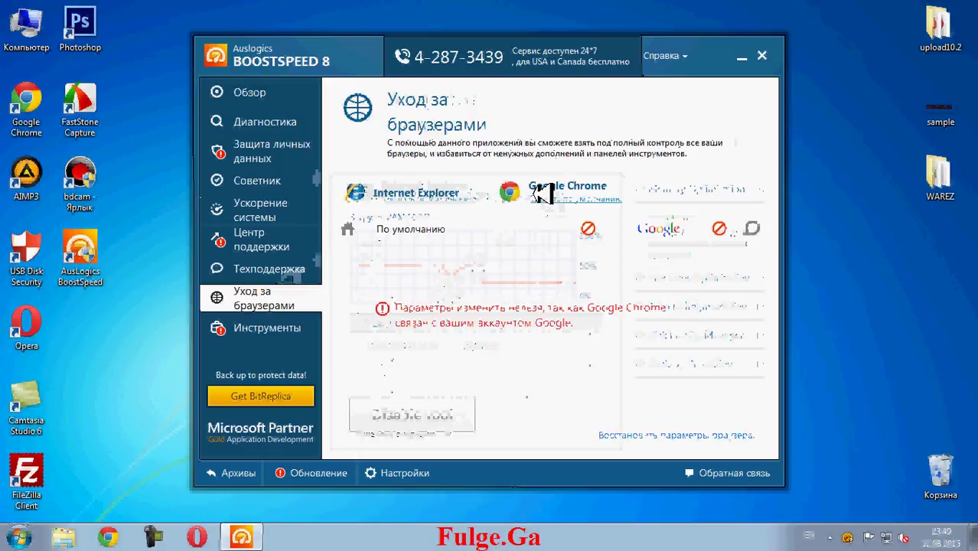
left_click(427, 194)
left_click_drag(763, 272, 753, 393)
left_click(434, 438)
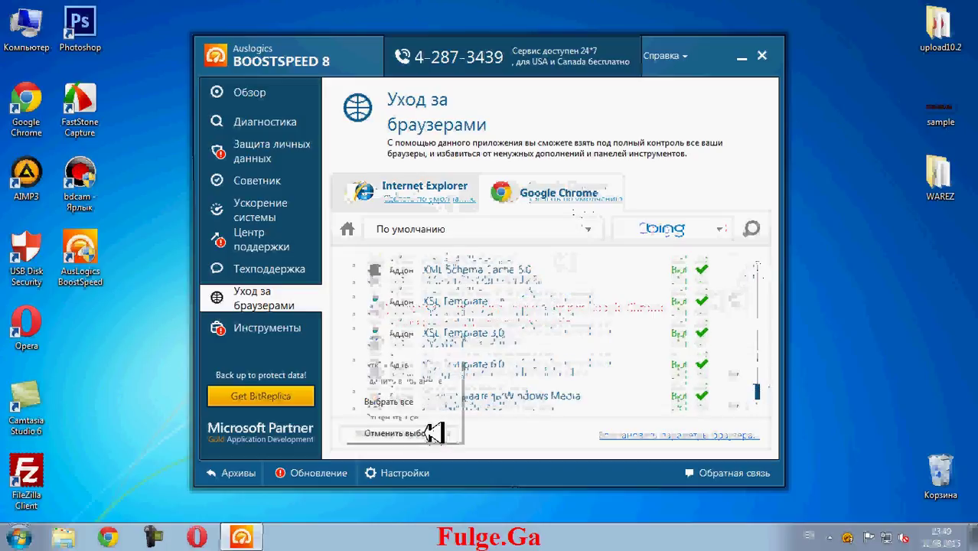
left_click(434, 434)
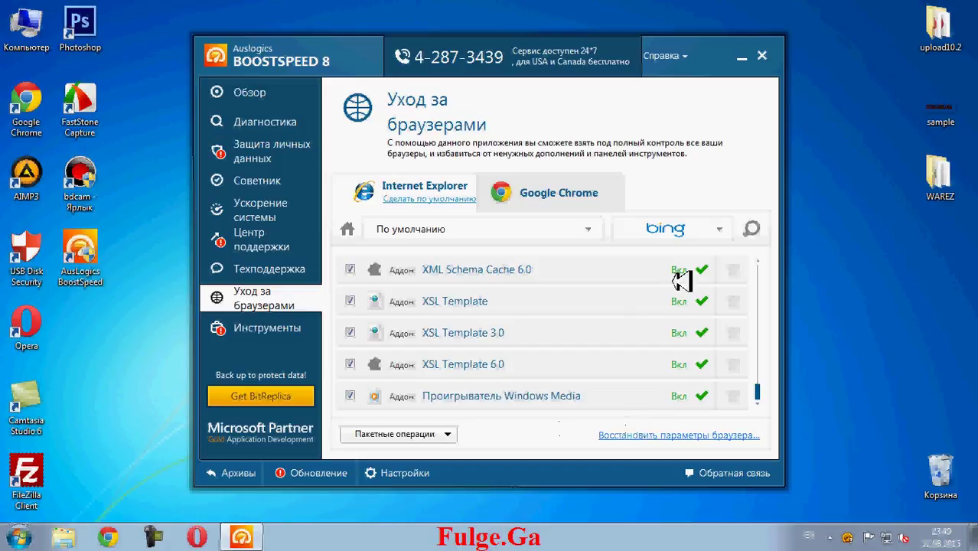
Change Internet Explorer's default search provider to Google and approve the change proposed by Browser Care Library
left_click(704, 228)
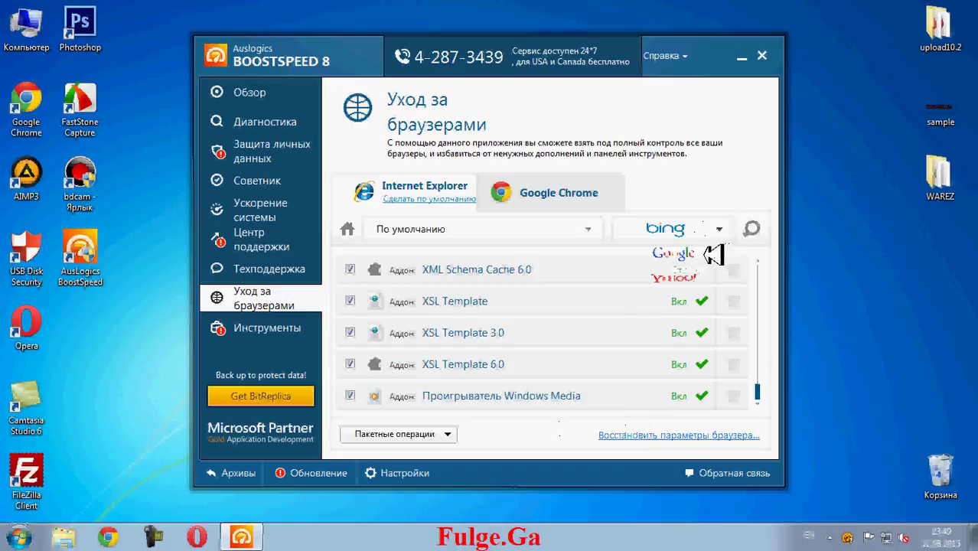
left_click(703, 254)
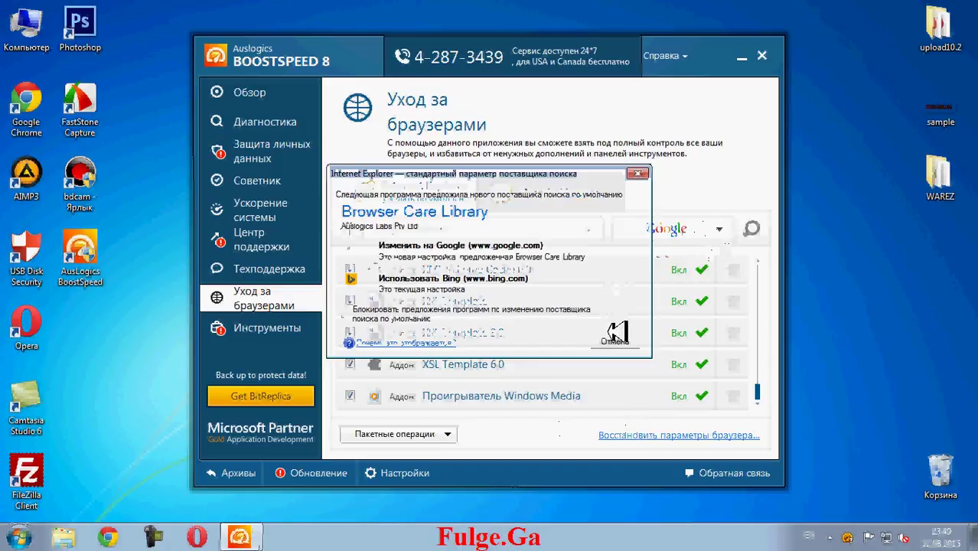
left_click(505, 254)
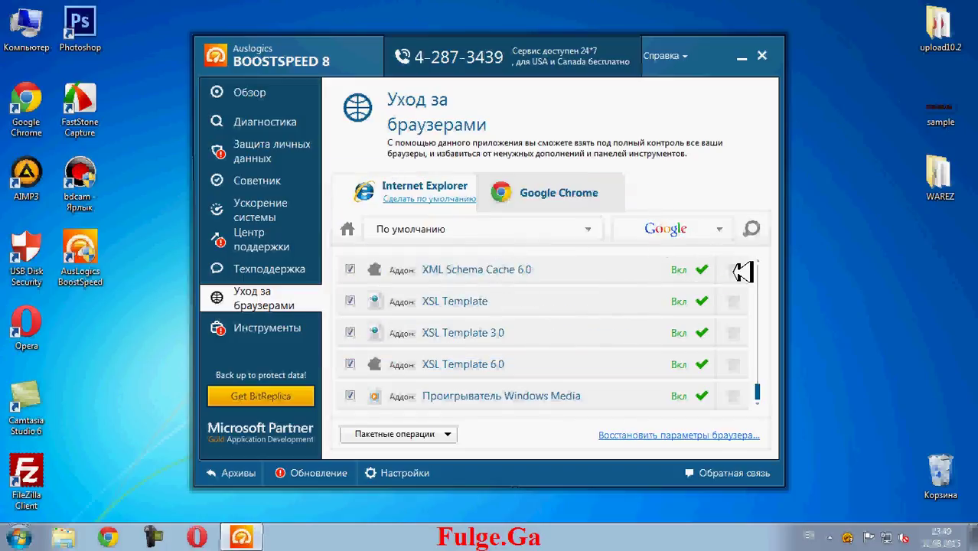
left_click_drag(757, 390, 758, 228)
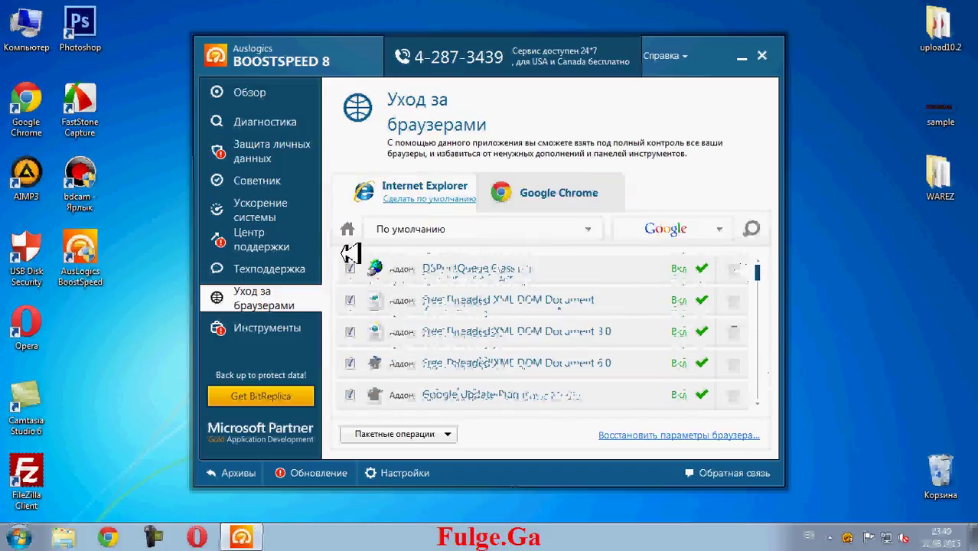
Examine the Ускорение системы tools from Processor Optimization and Auto Defragmentation to Disk Priority Manager and Desktop Protection
left_click(276, 209)
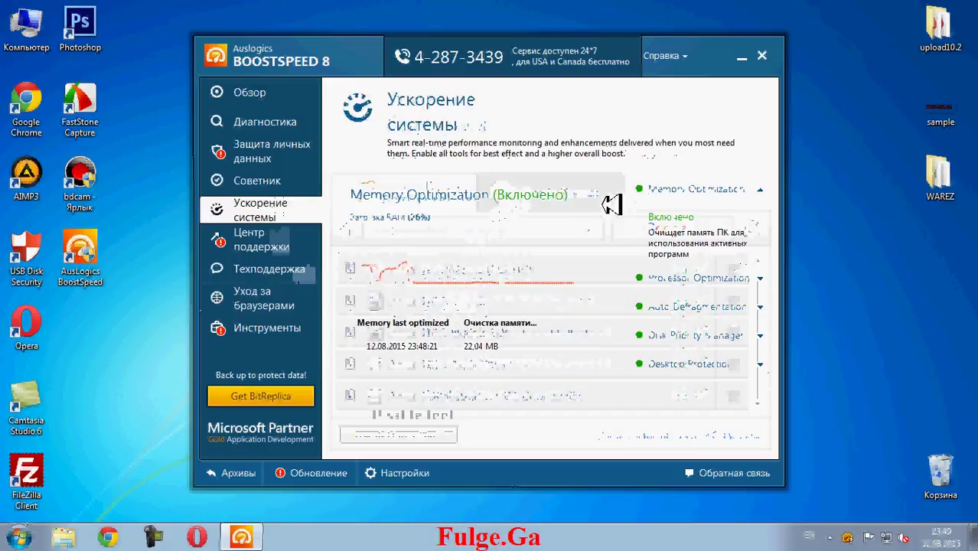
left_click(668, 277)
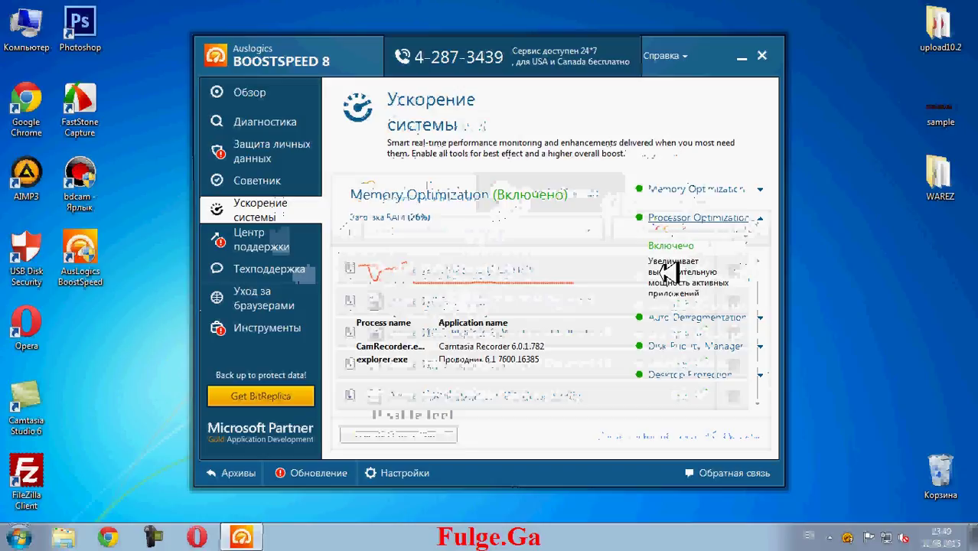
left_click(675, 317)
left_click(678, 343)
left_click(680, 357)
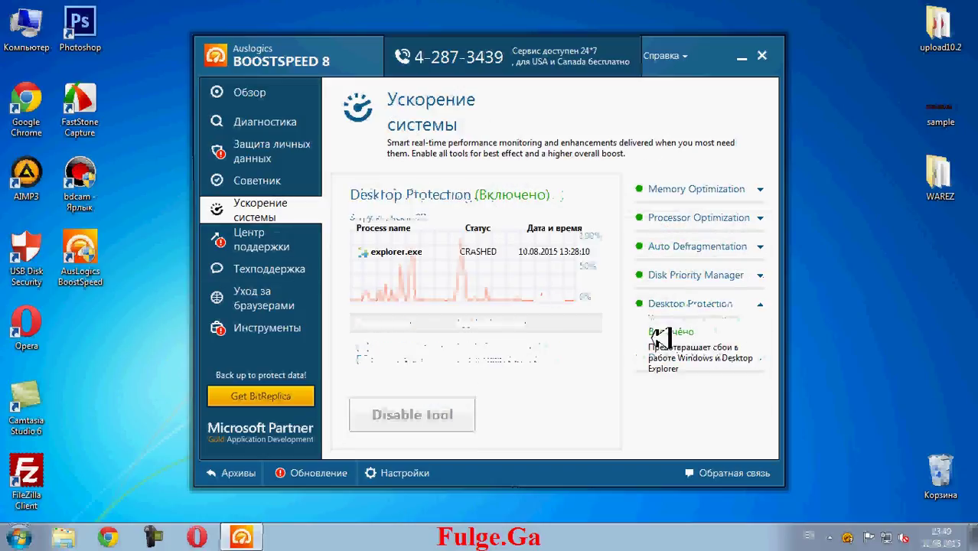
Look over the Советник and Защита личных данных sections and browse the full list under Инструменты
left_click(254, 180)
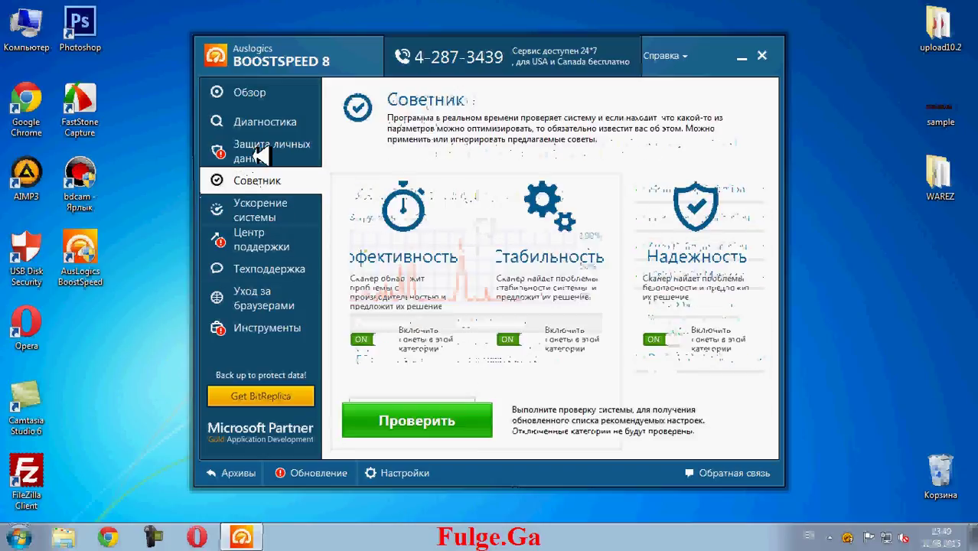
left_click(302, 153)
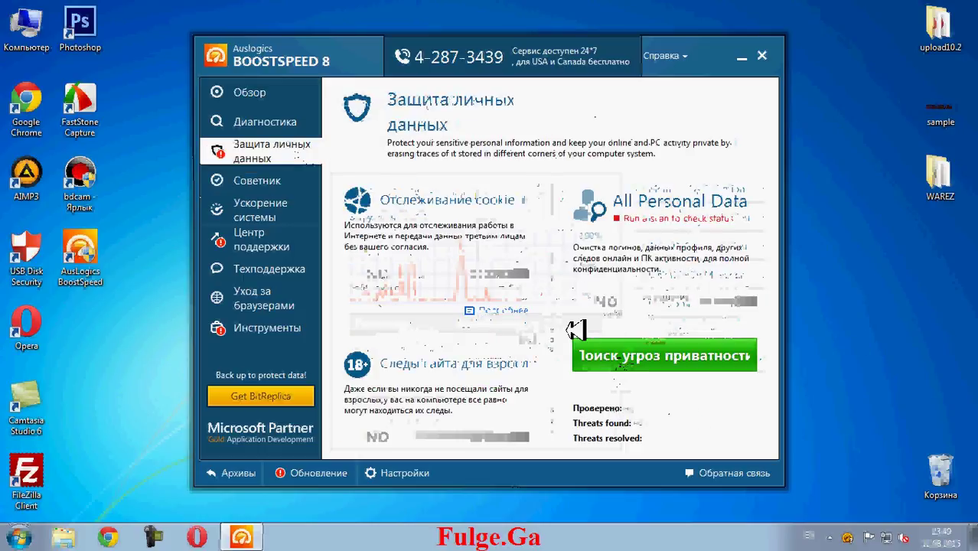
left_click(283, 341)
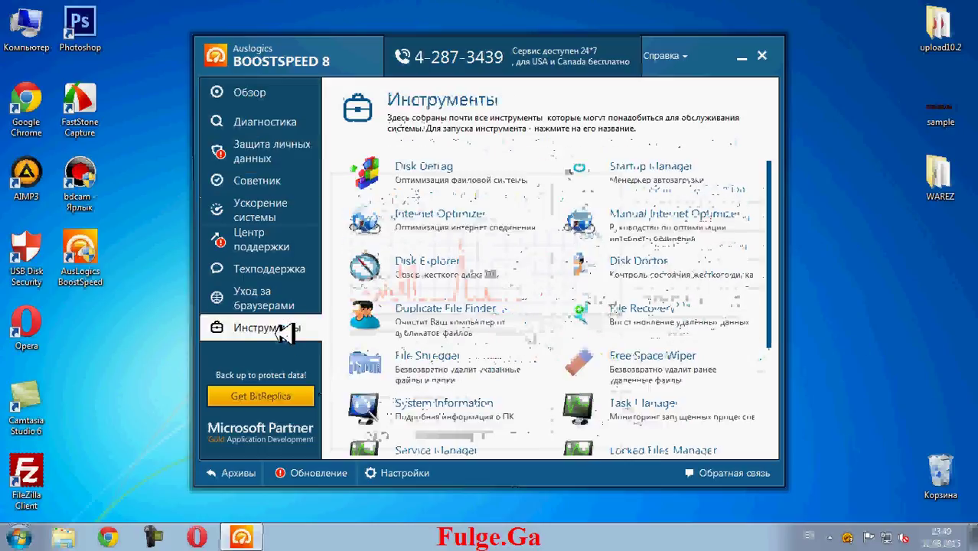
scroll(779, 362, "down", 2)
left_click_drag(773, 360, 775, 192)
Review the Защита личных данных page and the products recommended in Центр поддержки, finishing on the Обзор page
left_click(296, 153)
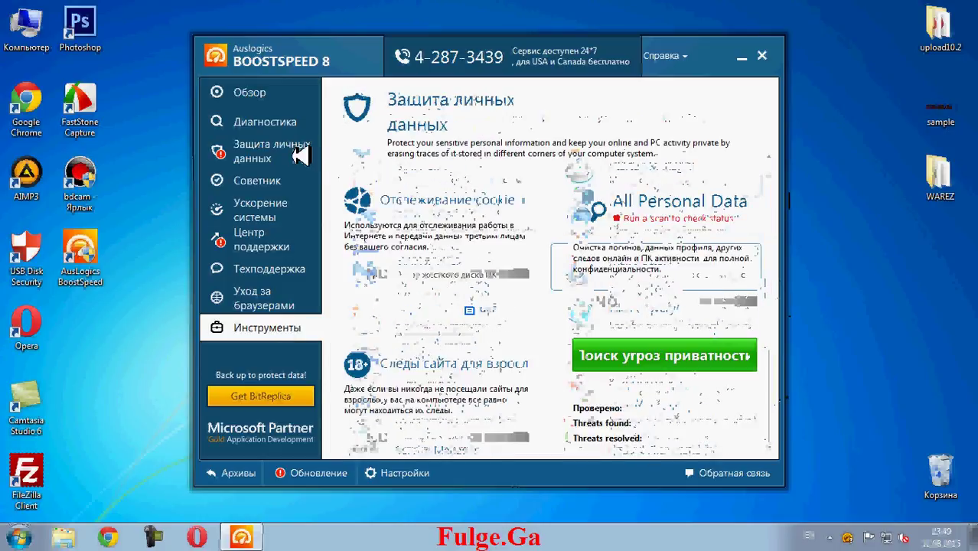
left_click(274, 236)
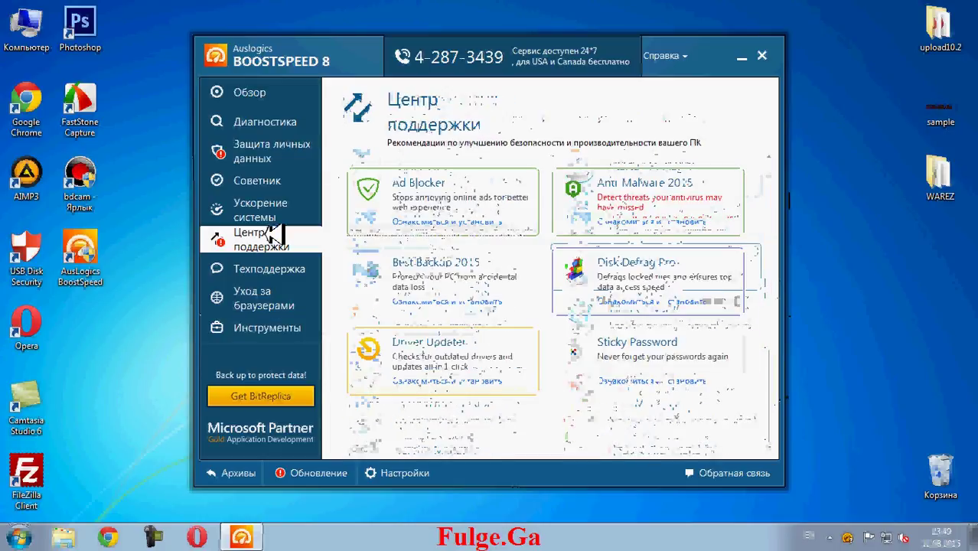
left_click(276, 142)
left_click(268, 239)
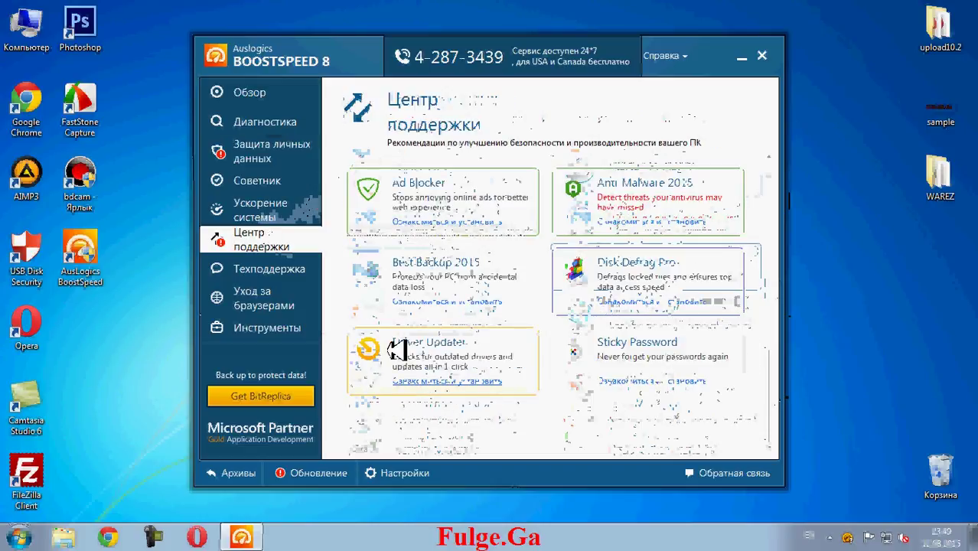
left_click(282, 157)
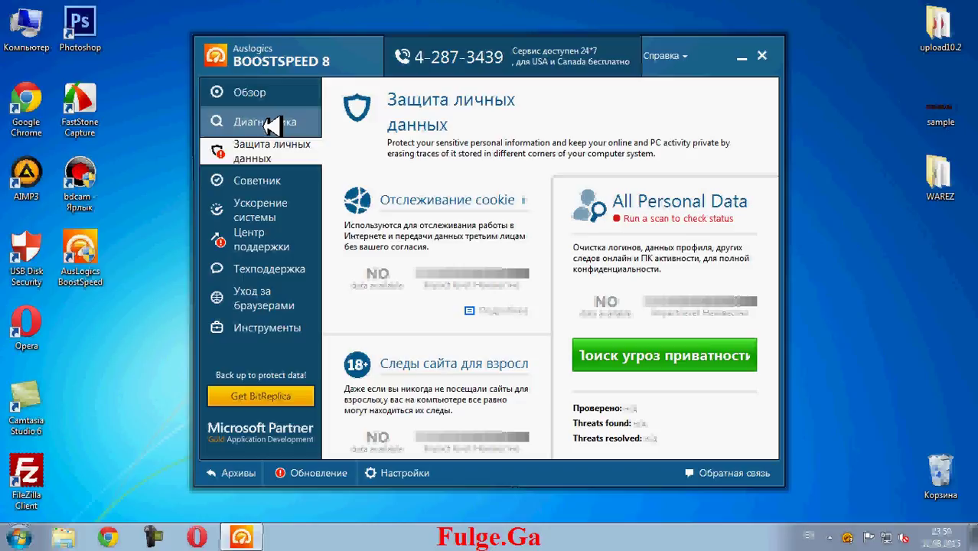
left_click(277, 92)
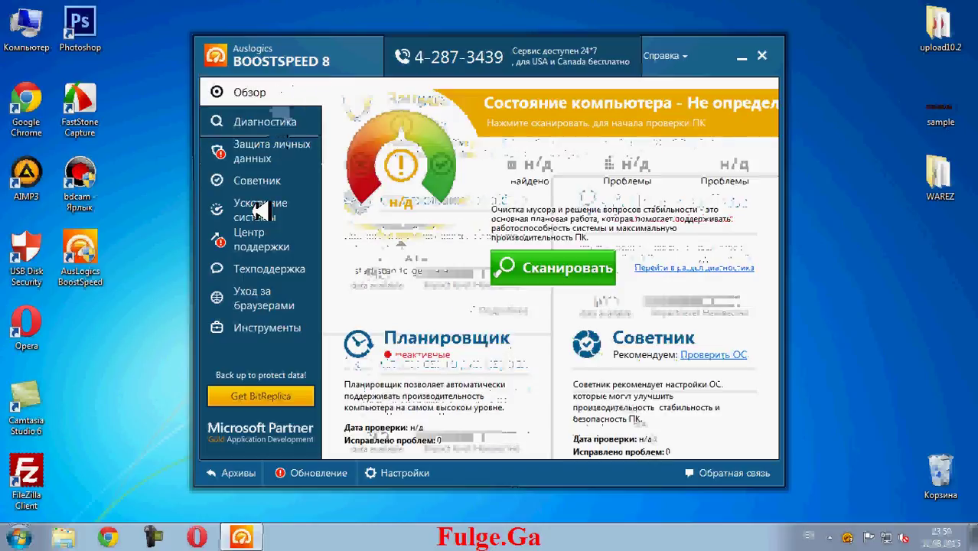
Start the privacy threat search for All Personal Data in the Защита личных данных section
left_click(260, 210)
left_click(260, 180)
left_click(272, 151)
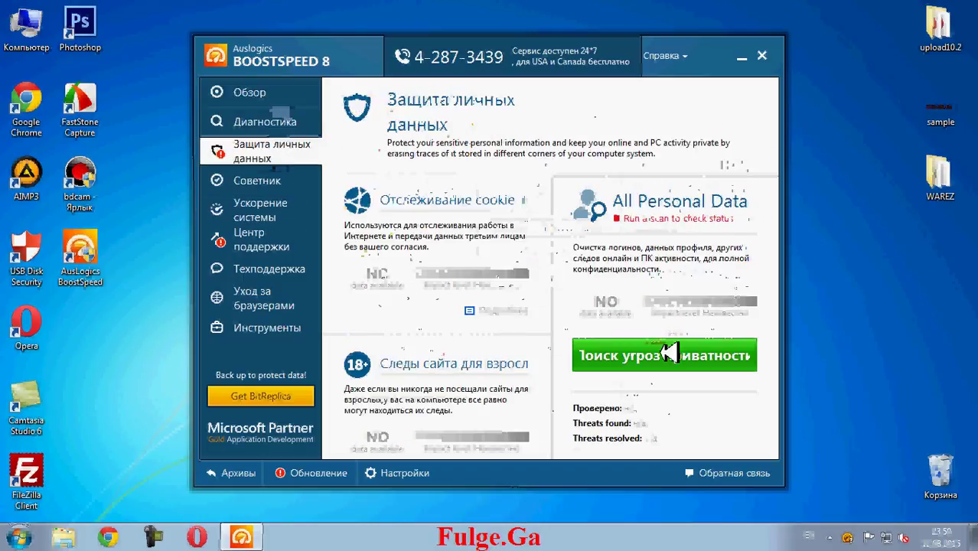
left_click(601, 356)
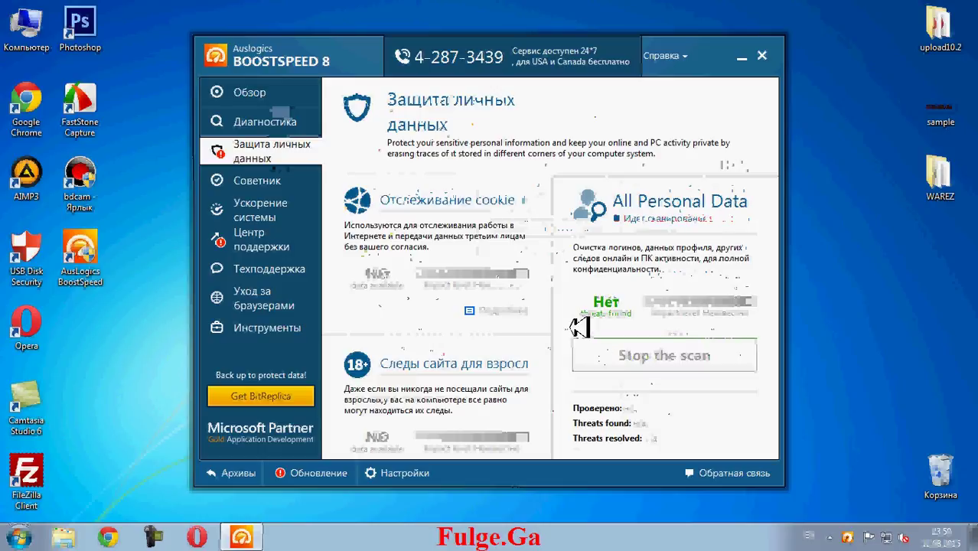
Outline the "Stop the scan" control with a red rectangle and restore the screen recorder's window from the hidden notification icons
mouse_move(572, 329)
left_mouse_down()
mouse_move(672, 371)
mouse_move(781, 387)
left_mouse_up()
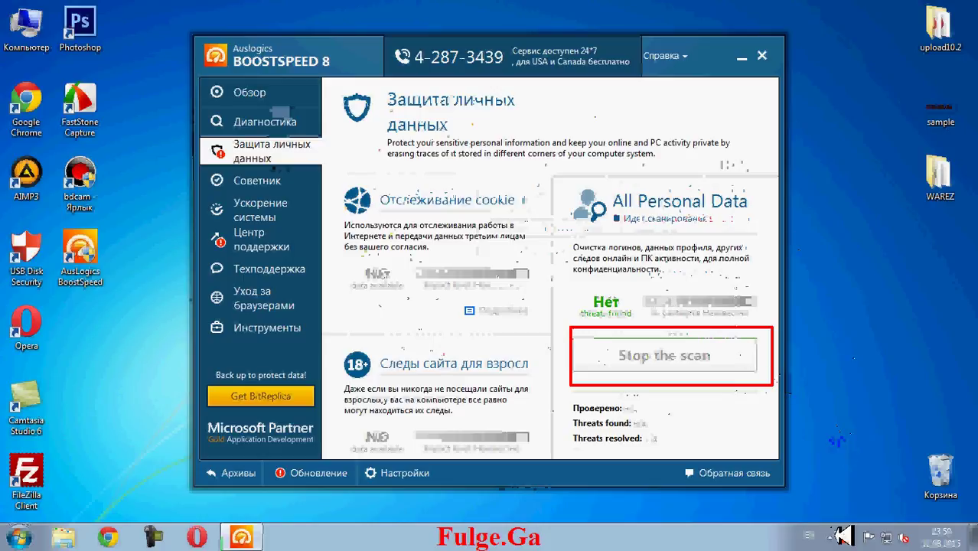
left_click(832, 538)
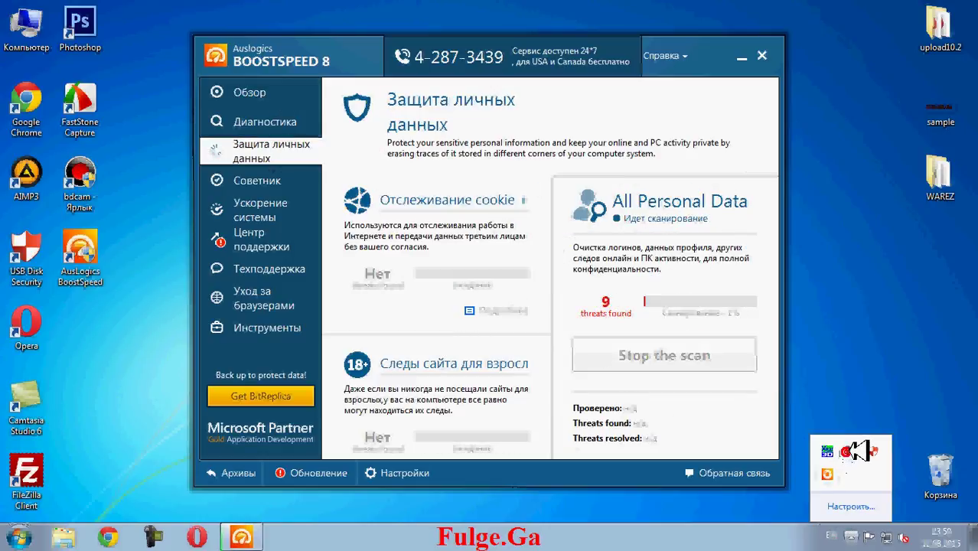
left_click(845, 452)
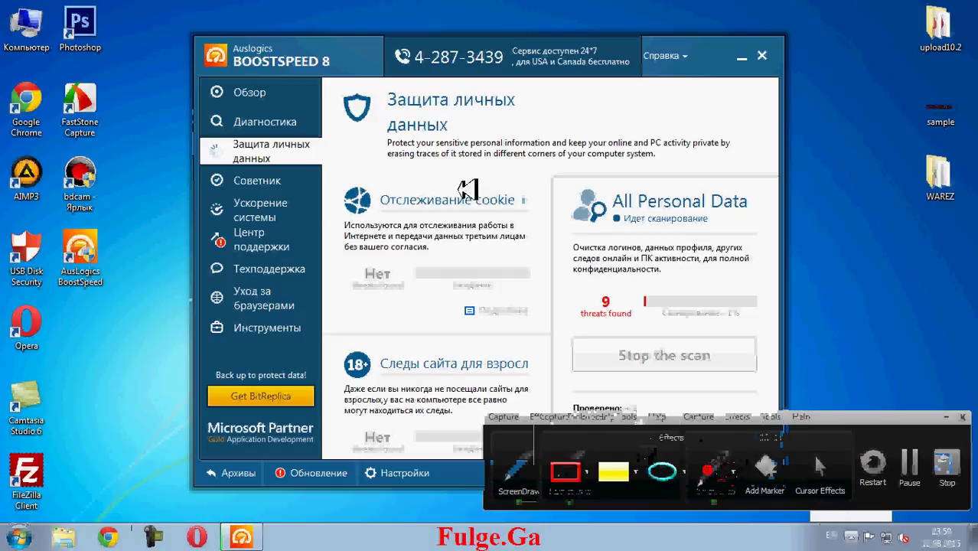
Handwrite a line of red freehand text across the upper part of the BoostSpeed window and add a ":)" smiley below it
mouse_move(201, 142)
left_mouse_down()
mouse_move(230, 149)
mouse_move(208, 123)
mouse_move(264, 61)
left_mouse_up()
left_click_drag(290, 142, 294, 200)
left_click_drag(346, 79, 387, 150)
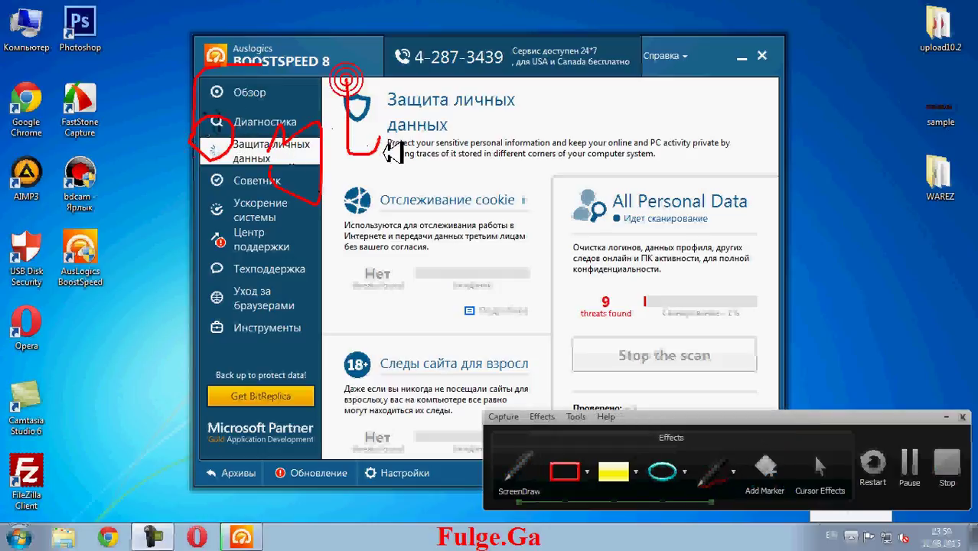
mouse_move(453, 142)
left_mouse_down()
mouse_move(443, 214)
mouse_move(417, 177)
left_mouse_up()
mouse_move(490, 201)
left_mouse_down()
mouse_move(485, 149)
mouse_move(553, 146)
mouse_move(587, 216)
mouse_move(556, 181)
left_mouse_up()
mouse_move(602, 94)
left_mouse_down()
mouse_move(658, 151)
mouse_move(650, 159)
left_mouse_up()
mouse_move(715, 172)
left_mouse_down()
mouse_move(746, 98)
mouse_move(766, 165)
left_mouse_up()
mouse_move(765, 80)
left_mouse_down()
mouse_move(807, 103)
mouse_move(769, 169)
mouse_move(816, 175)
mouse_move(845, 95)
mouse_move(850, 140)
left_mouse_up()
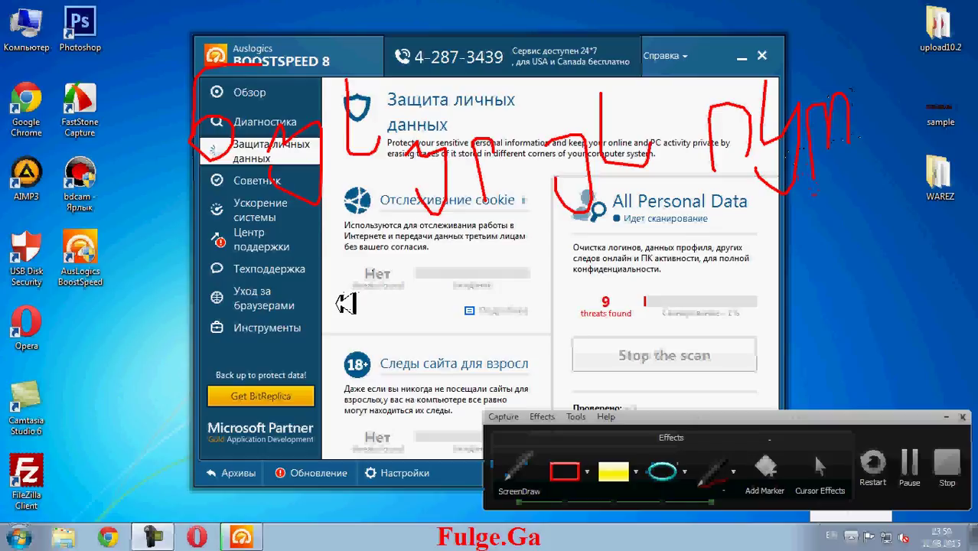
mouse_move(334, 263)
left_mouse_down()
mouse_move(344, 262)
mouse_move(338, 268)
left_mouse_up()
left_click_drag(368, 239, 370, 309)
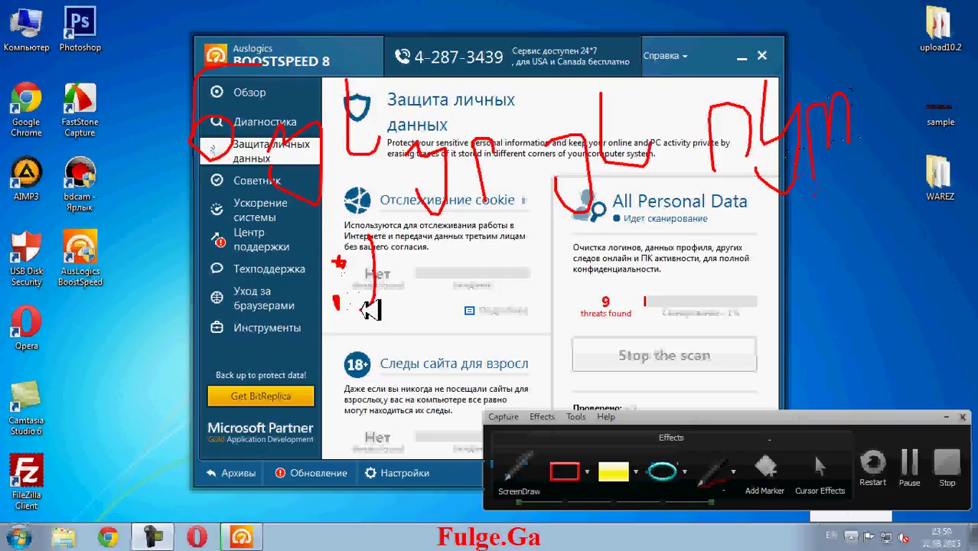
Write "FULGE.GA" in red freehand letters beside the smiley and clear all the drawings from the screen
left_click_drag(464, 257, 464, 354)
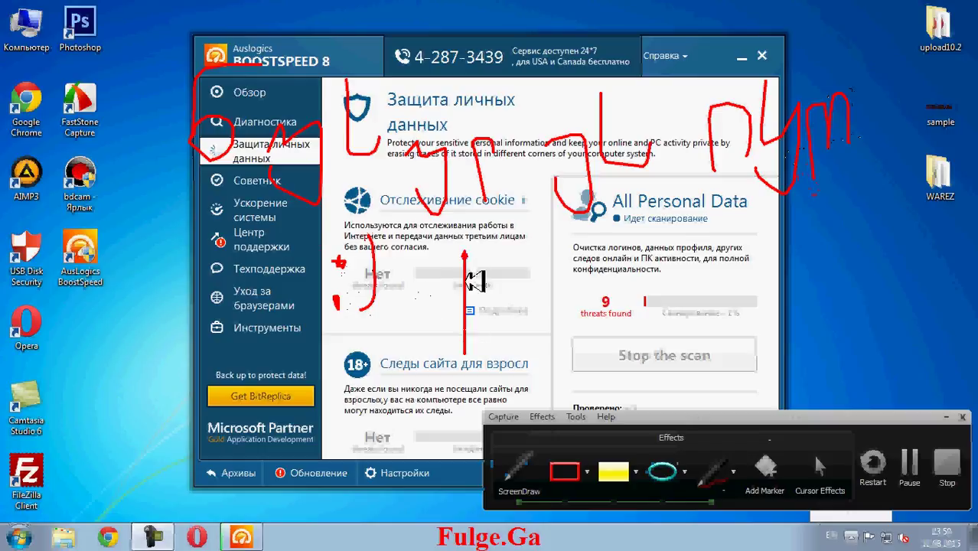
left_click_drag(465, 270, 489, 247)
mouse_move(454, 291)
left_mouse_down()
mouse_move(492, 289)
mouse_move(510, 310)
mouse_move(529, 282)
mouse_move(545, 328)
left_mouse_up()
left_click(610, 285)
left_click_drag(613, 326, 610, 289)
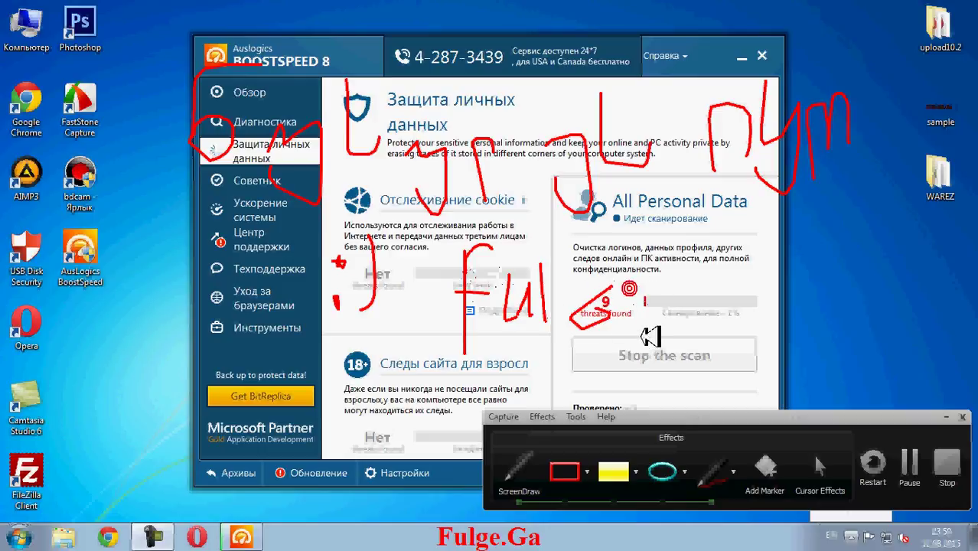
mouse_move(632, 290)
left_mouse_down()
mouse_move(630, 316)
mouse_move(624, 299)
mouse_move(658, 334)
left_mouse_up()
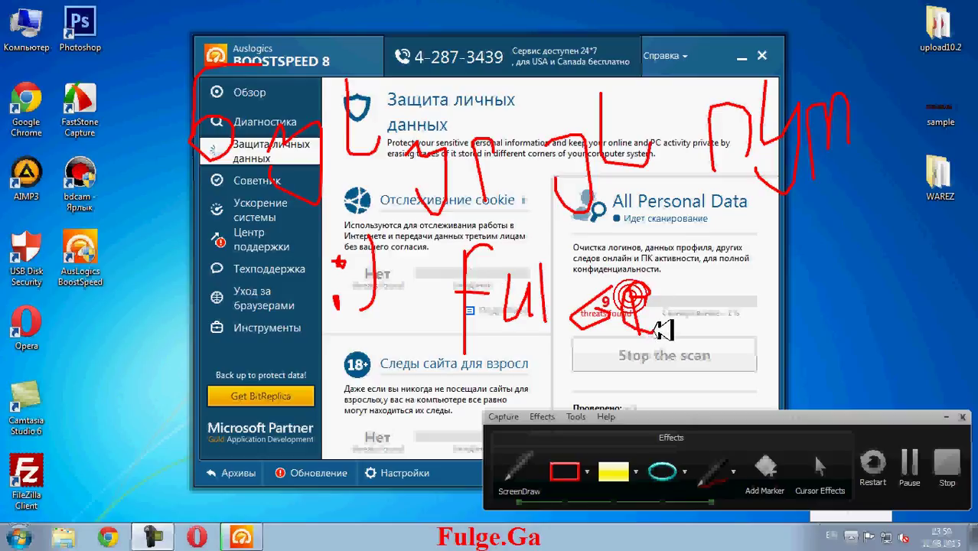
left_click(668, 324)
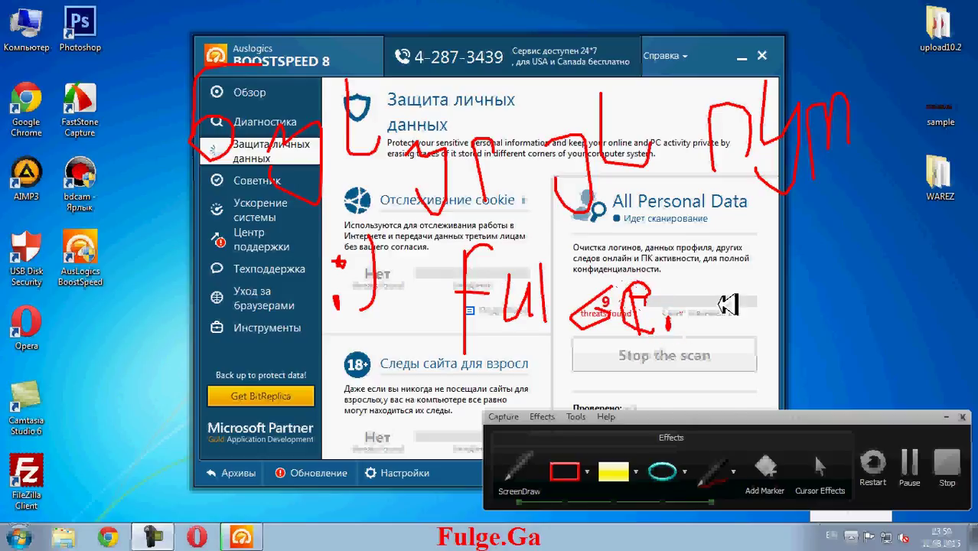
mouse_move(712, 293)
left_mouse_down()
mouse_move(720, 322)
mouse_move(708, 320)
mouse_move(733, 328)
mouse_move(744, 293)
mouse_move(754, 325)
left_mouse_up()
left_click(741, 296)
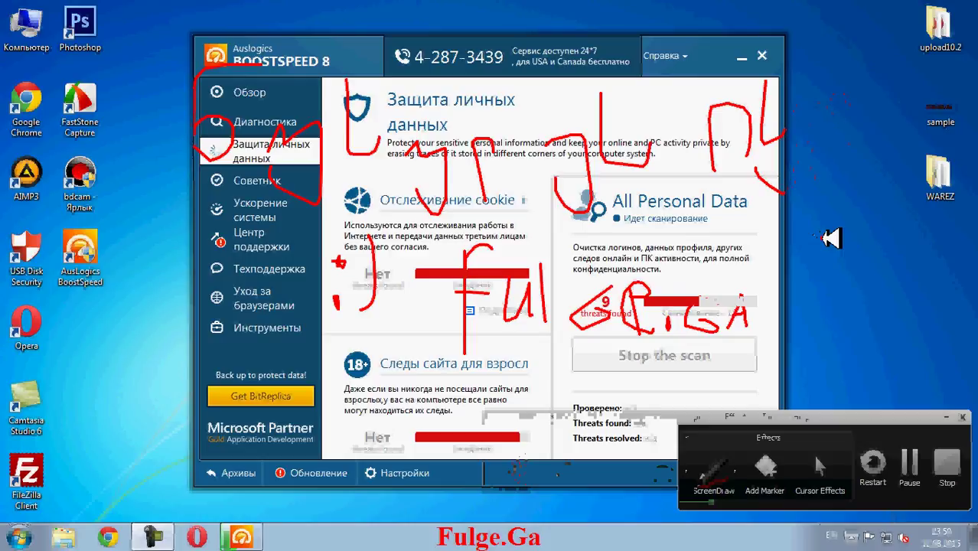
key("Escape")
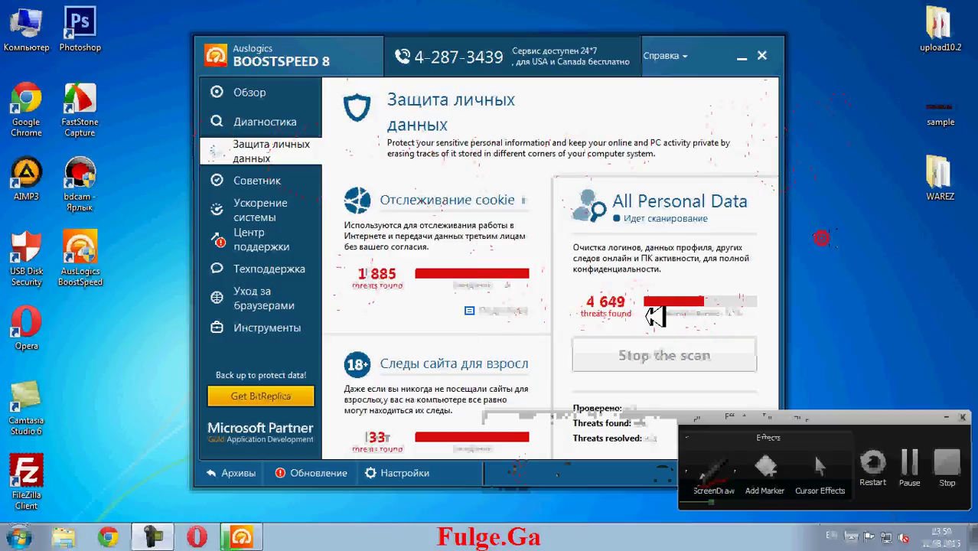